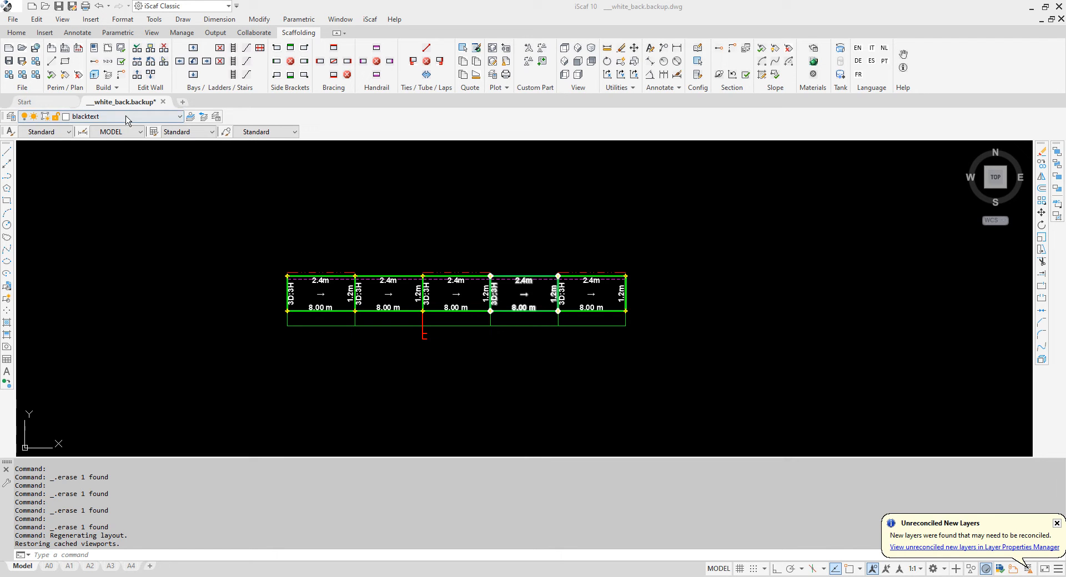
# Make blacktext the current layer and clear the selected scaffold bay.
pyautogui.click(179, 117)
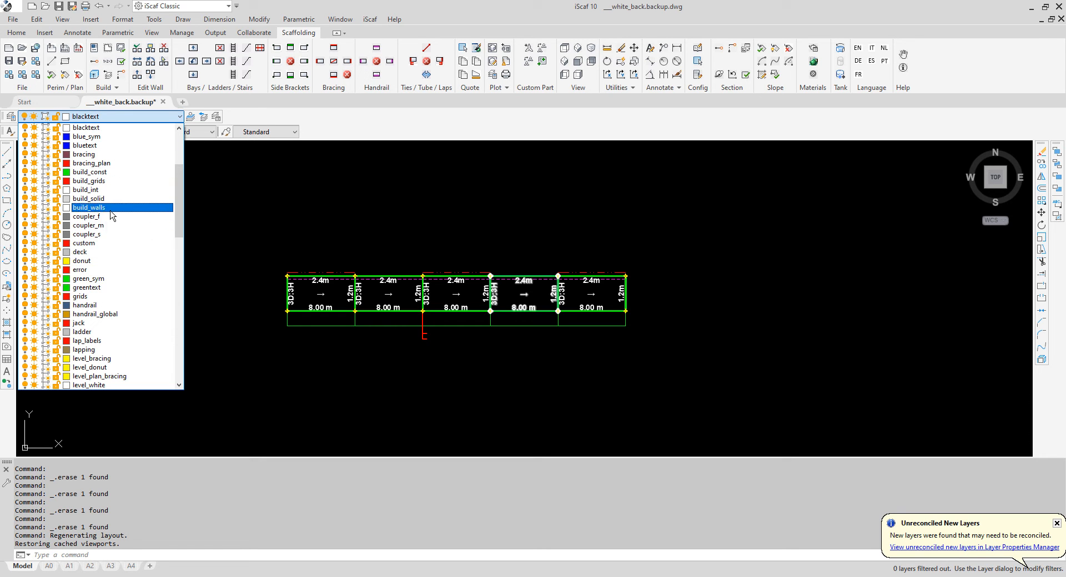
pyautogui.click(92, 128)
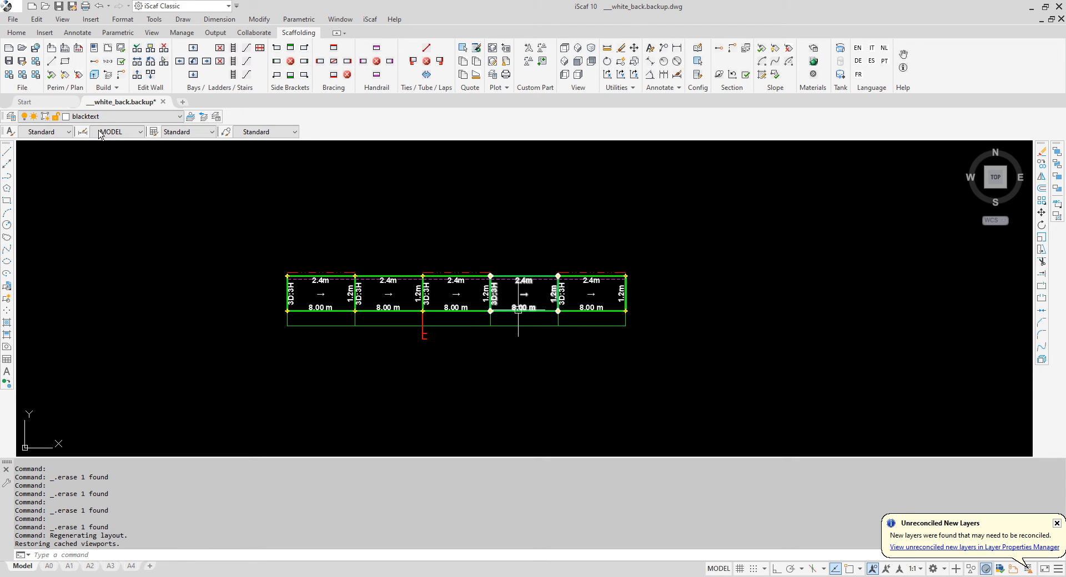
pyautogui.press('Escape')
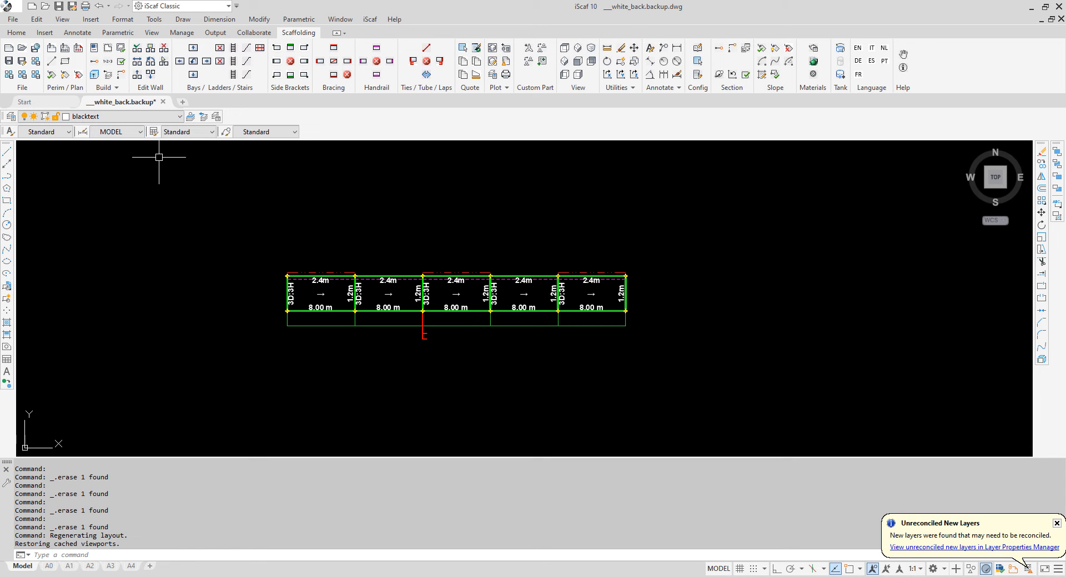
# Draw orthogonal lines just outside the left, upper and right sides of the scaffold run, with side lines about 1640 mm long.
pyautogui.click(58, 69)
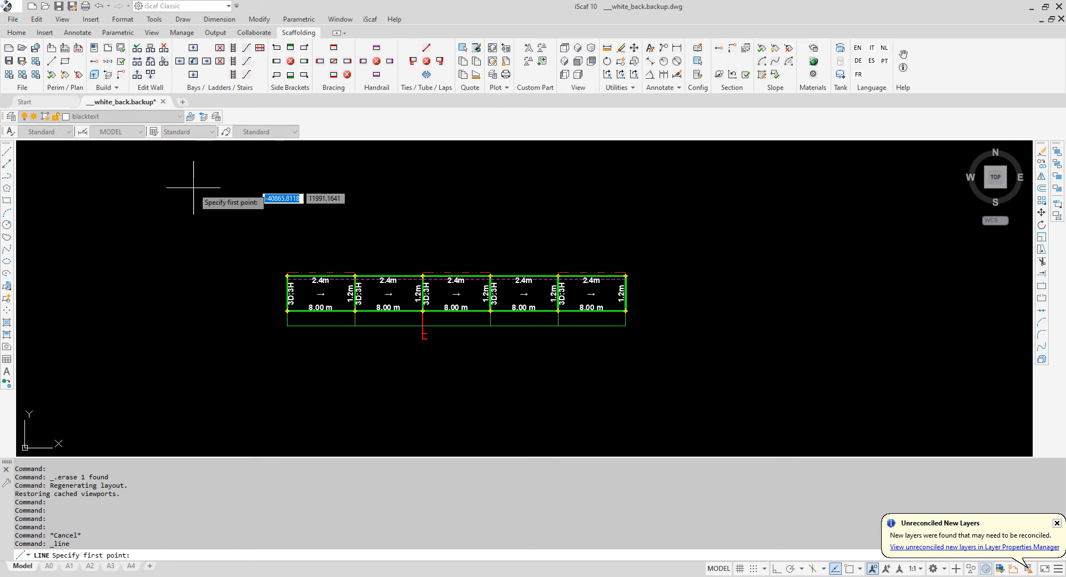
pyautogui.click(777, 570)
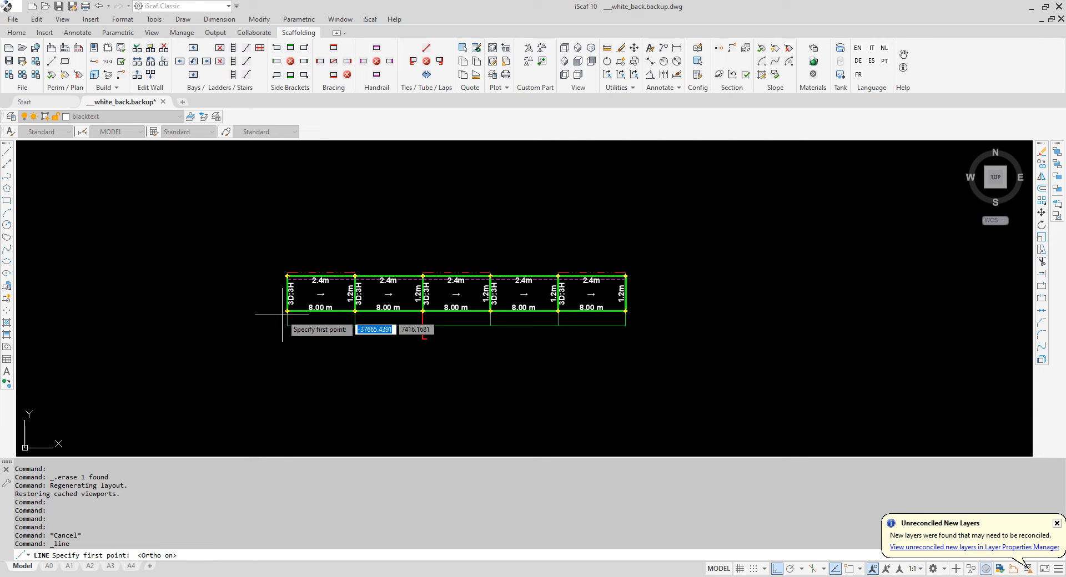
pyautogui.click(283, 314)
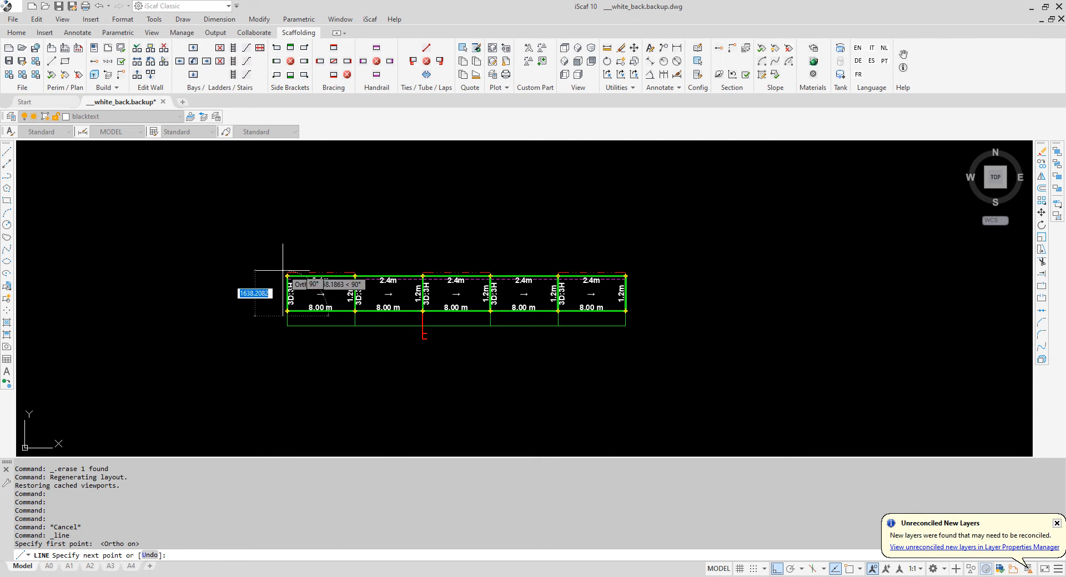
pyautogui.click(283, 272)
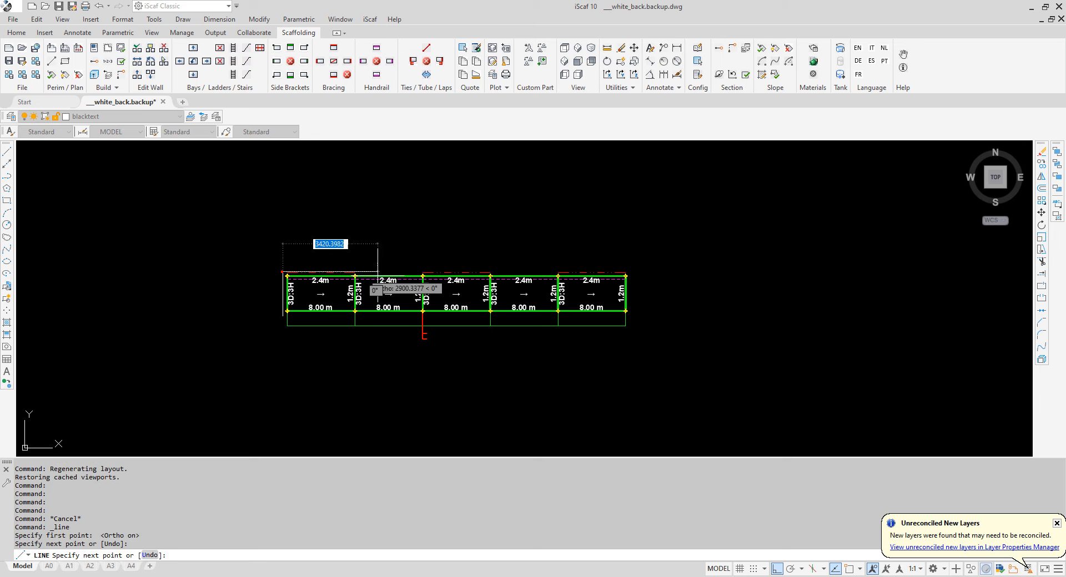
pyautogui.click(632, 272)
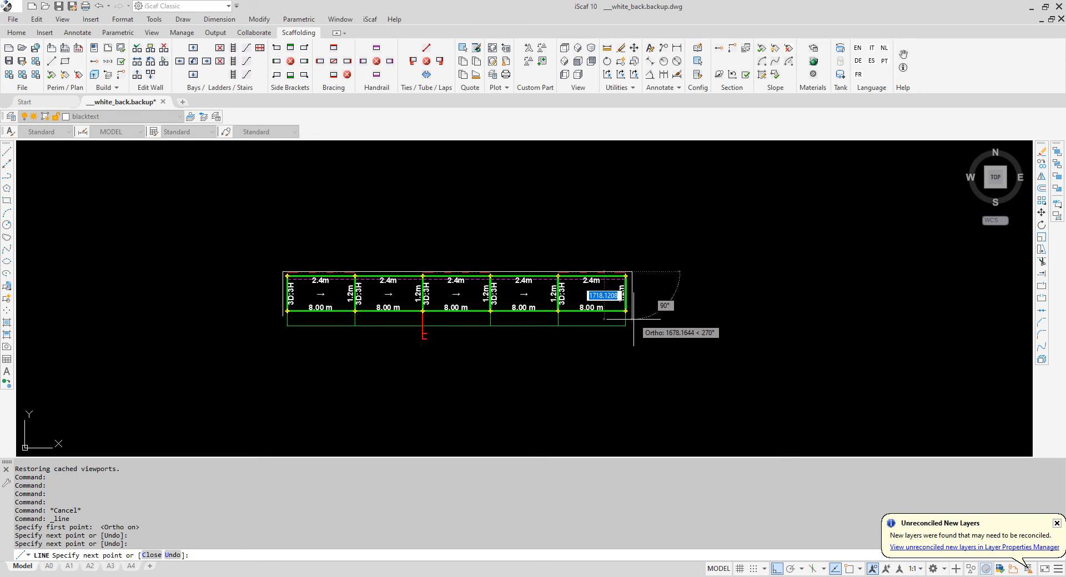
pyautogui.click(633, 315)
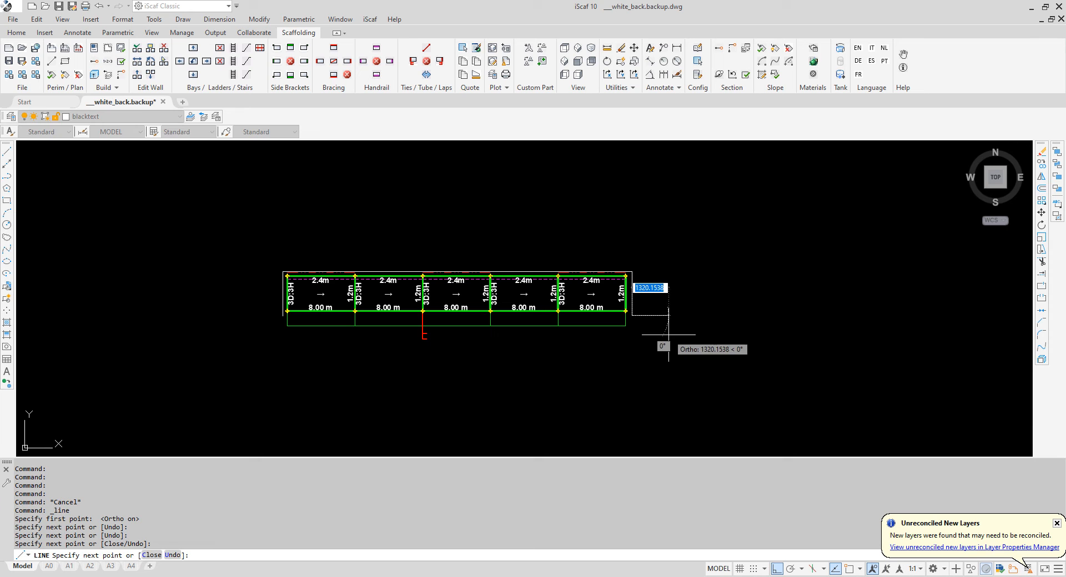
pyautogui.press('Return')
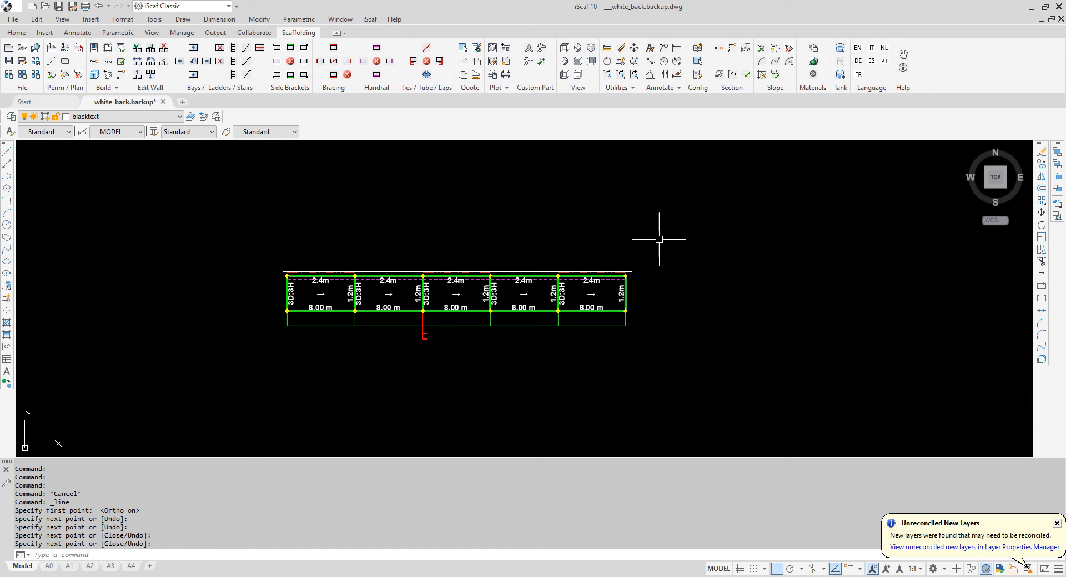
# Add an angled, curved leader with white text at 0.33x scale reading "Shade cloth", pointing at the outline above the rightmost bay.
pyautogui.click(670, 57)
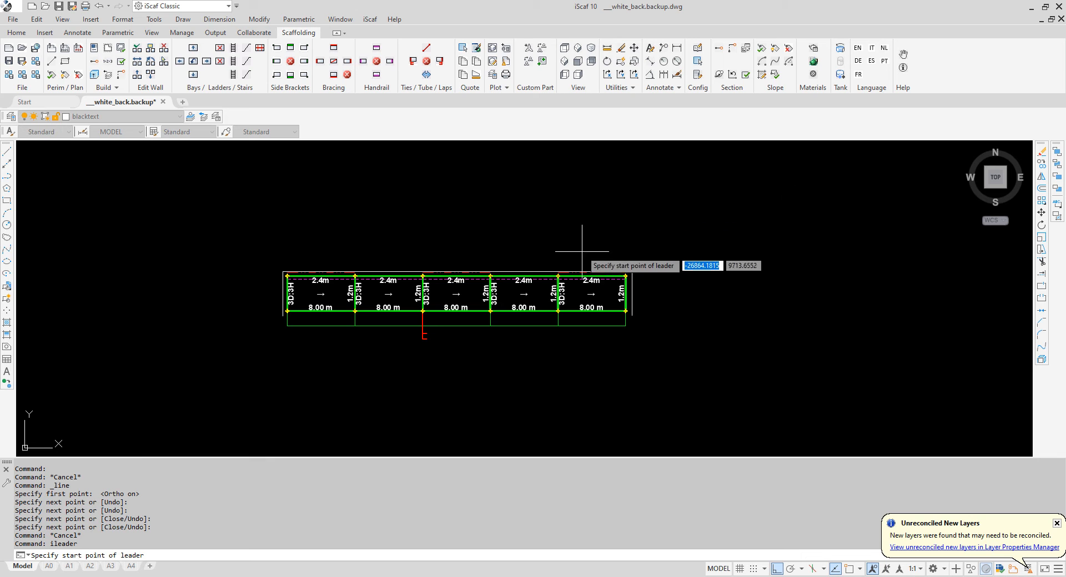
pyautogui.click(590, 268)
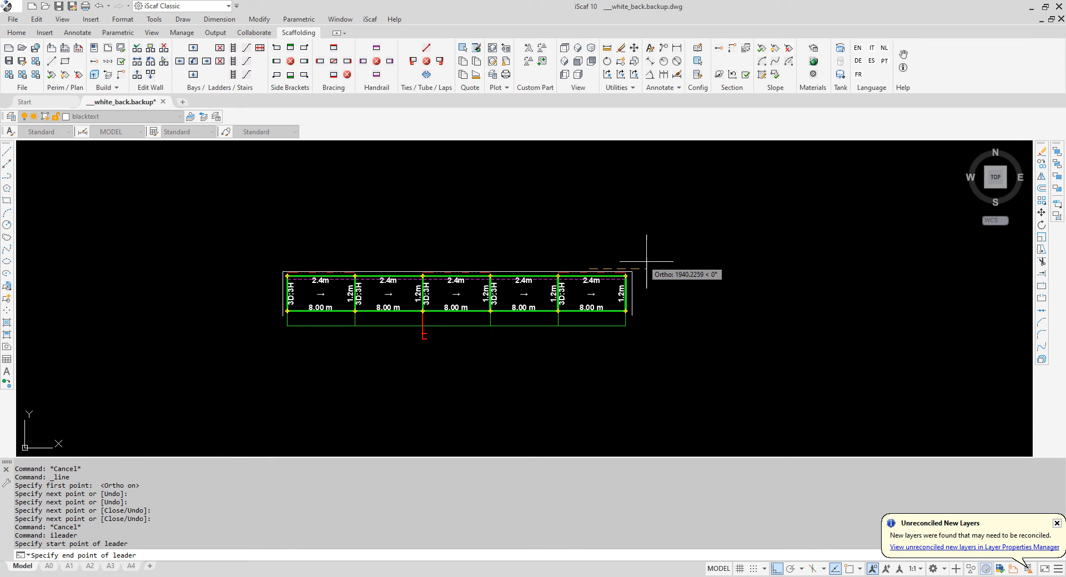
pyautogui.click(777, 570)
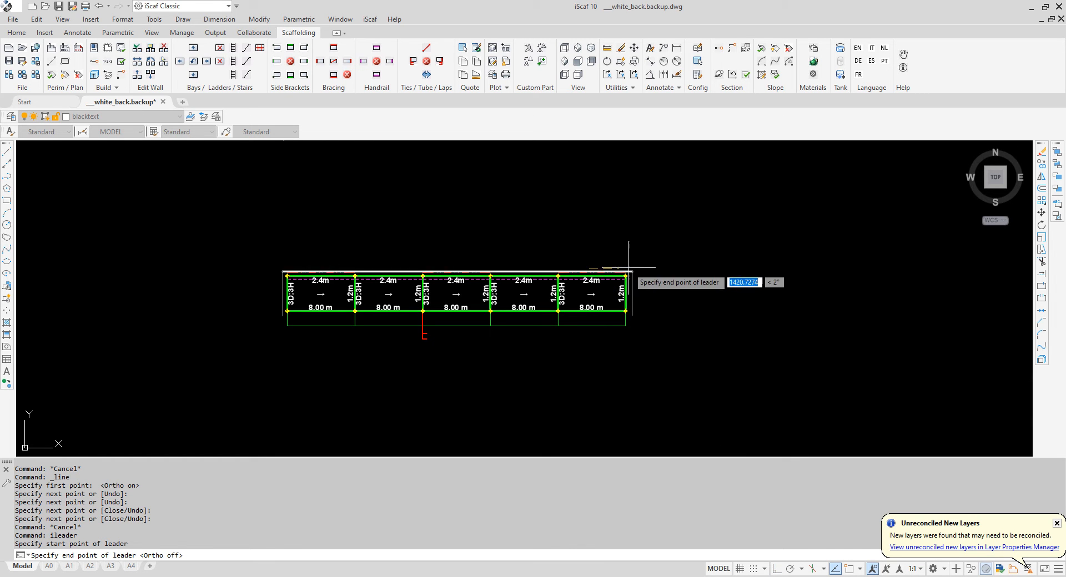
pyautogui.click(636, 249)
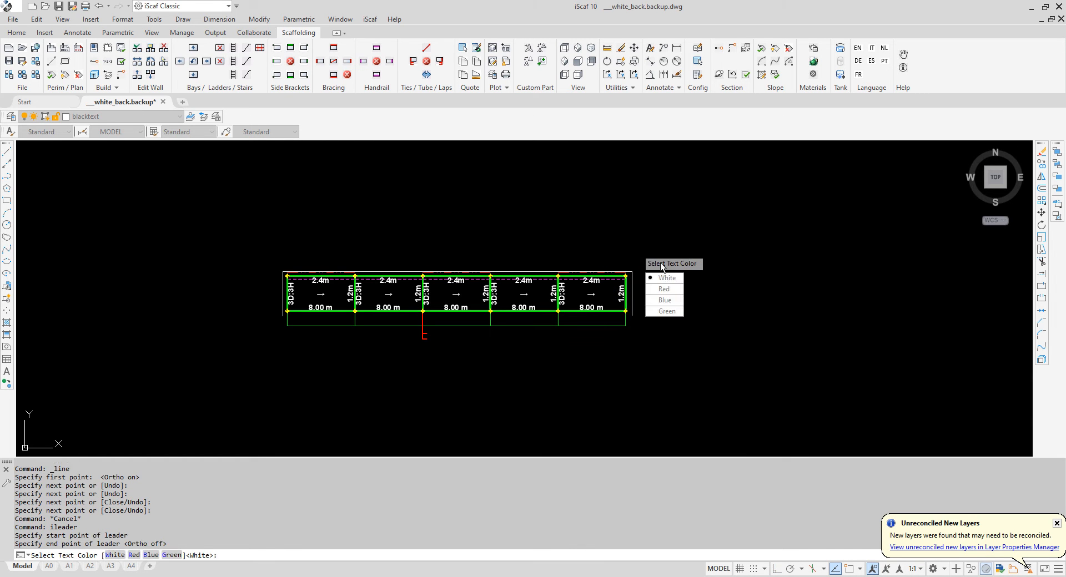
pyautogui.click(666, 280)
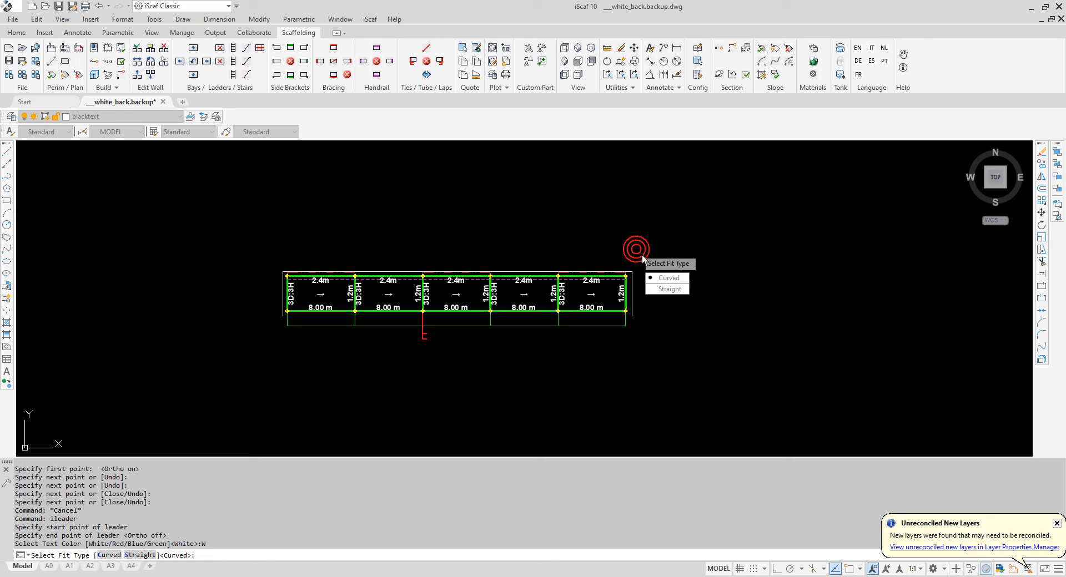
pyautogui.click(666, 281)
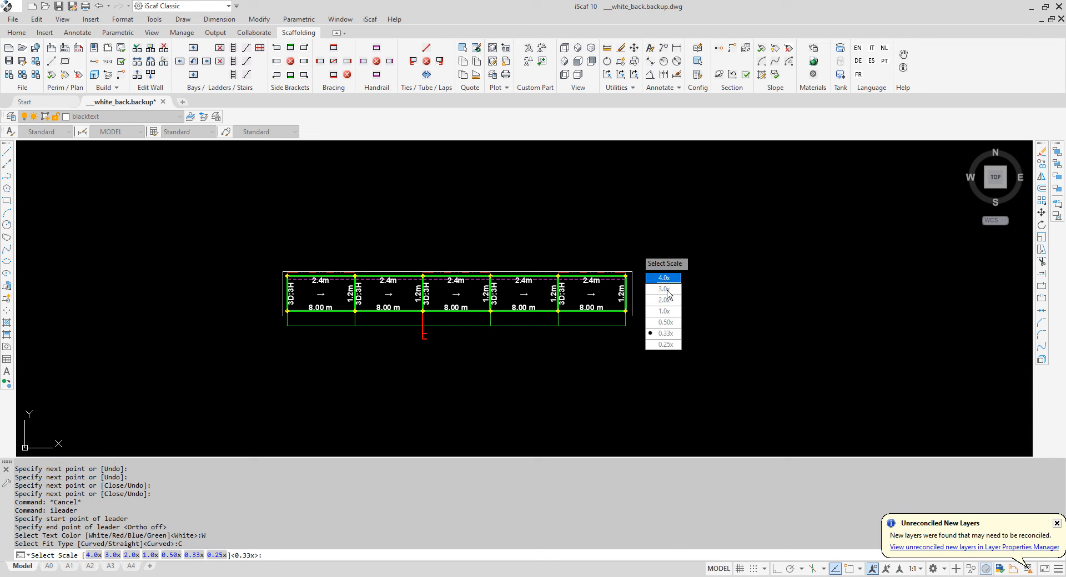
pyautogui.click(664, 333)
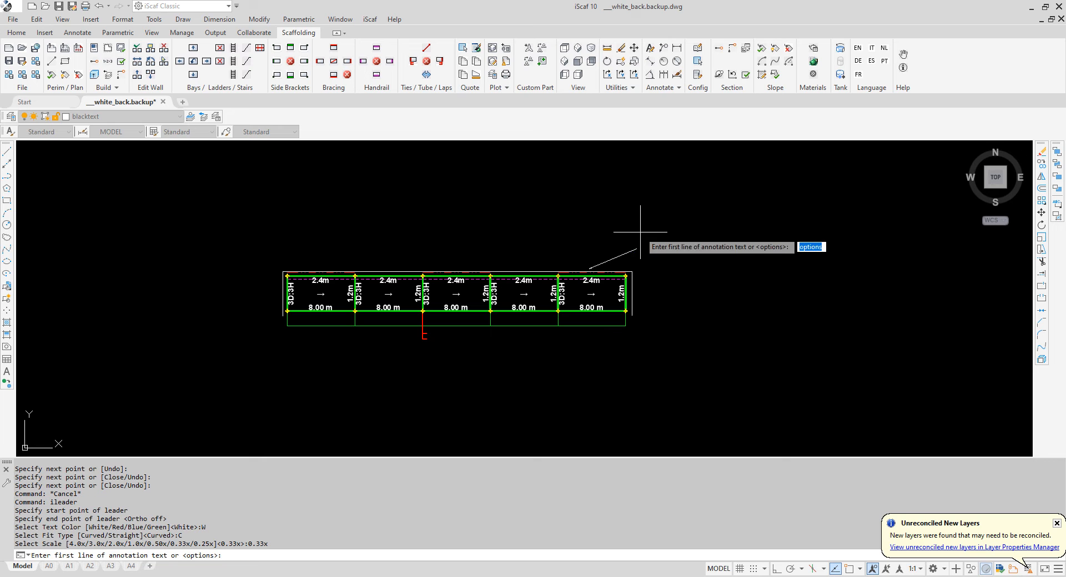
pyautogui.write('Shade cloth')
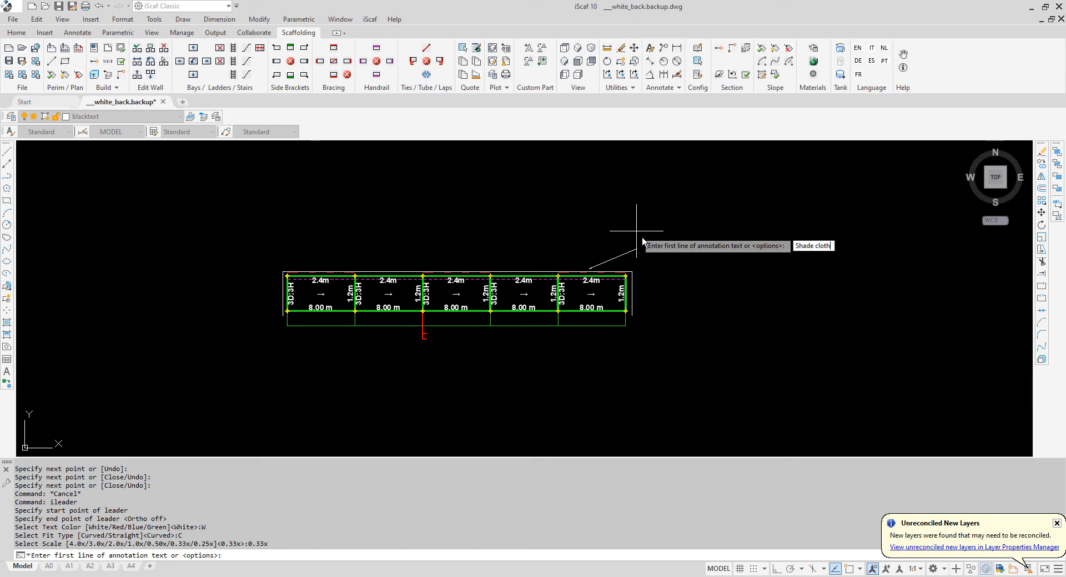
pyautogui.press('Return')
pyautogui.press('Return')
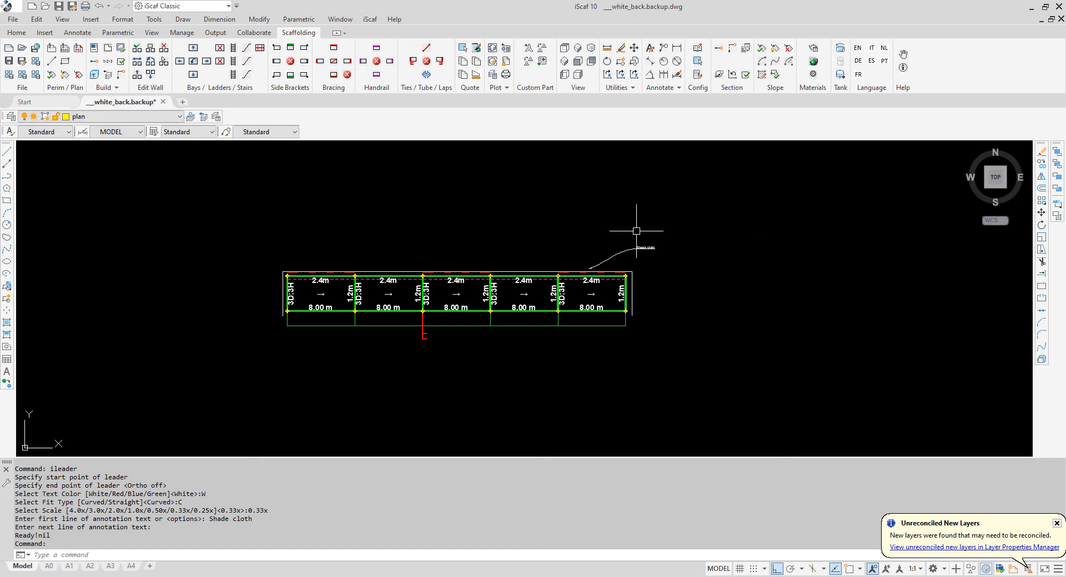
pyautogui.scroll(5, 642, 249)
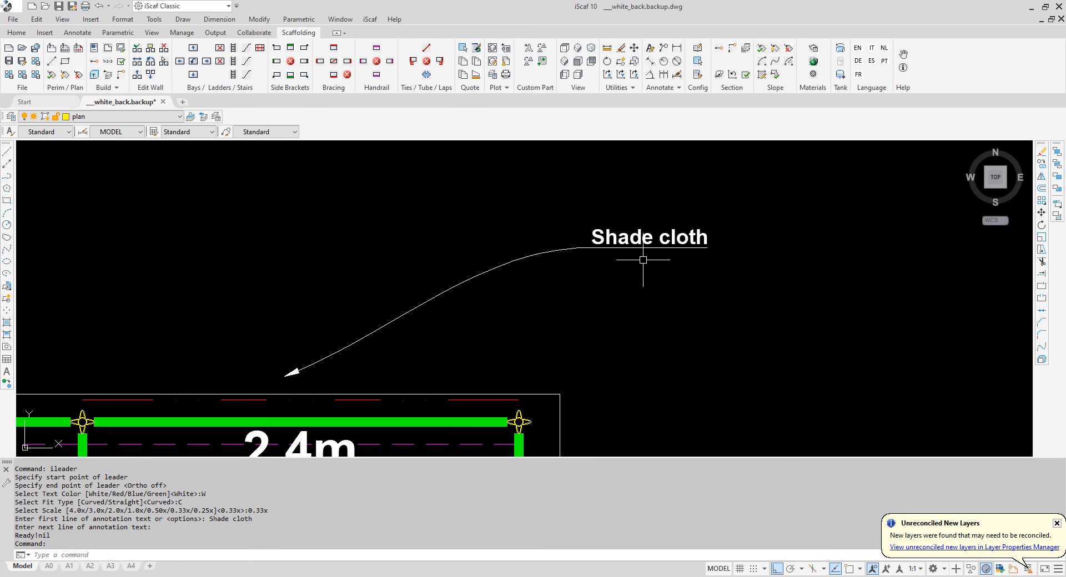
pyautogui.scroll(-5, 642, 260)
pyautogui.scroll(-2, 554, 257)
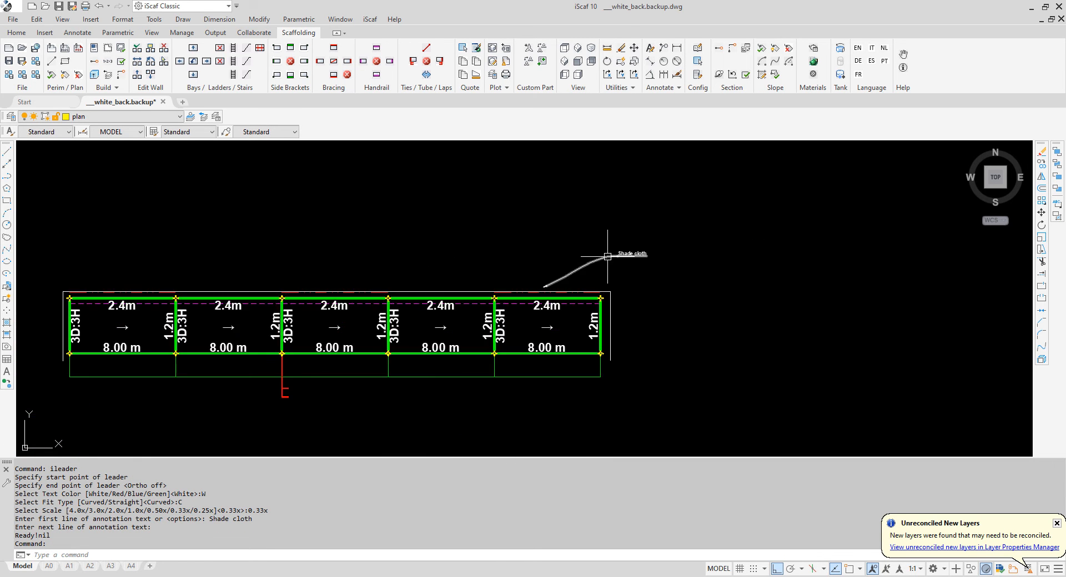
# Erase the three shade cloth outline lines around the scaffold run, keeping the leader.
pyautogui.moveTo(383, 230); pyautogui.dragTo(459, 238, button='middle')
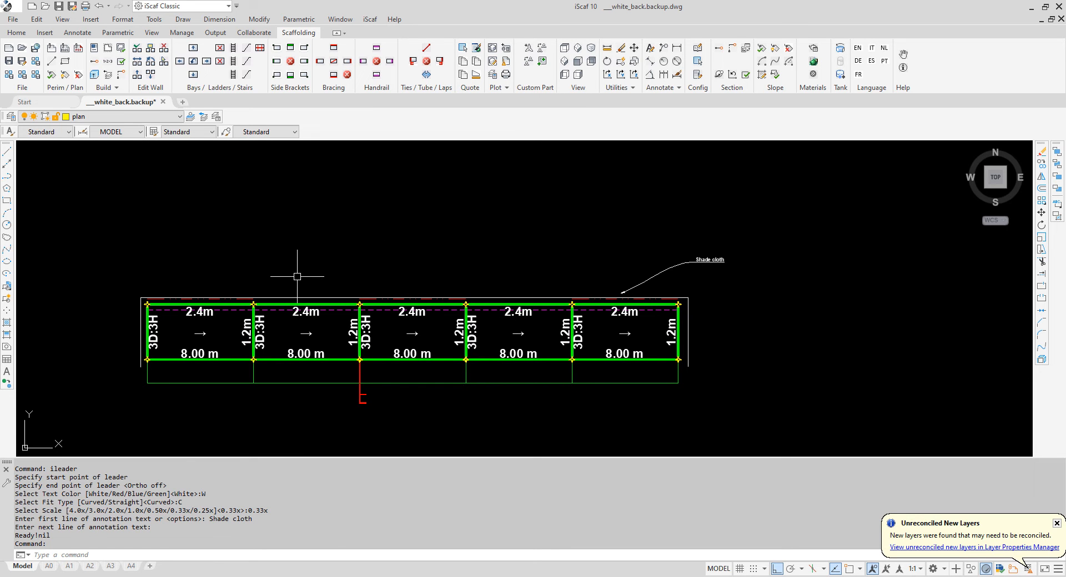
pyautogui.click(295, 297)
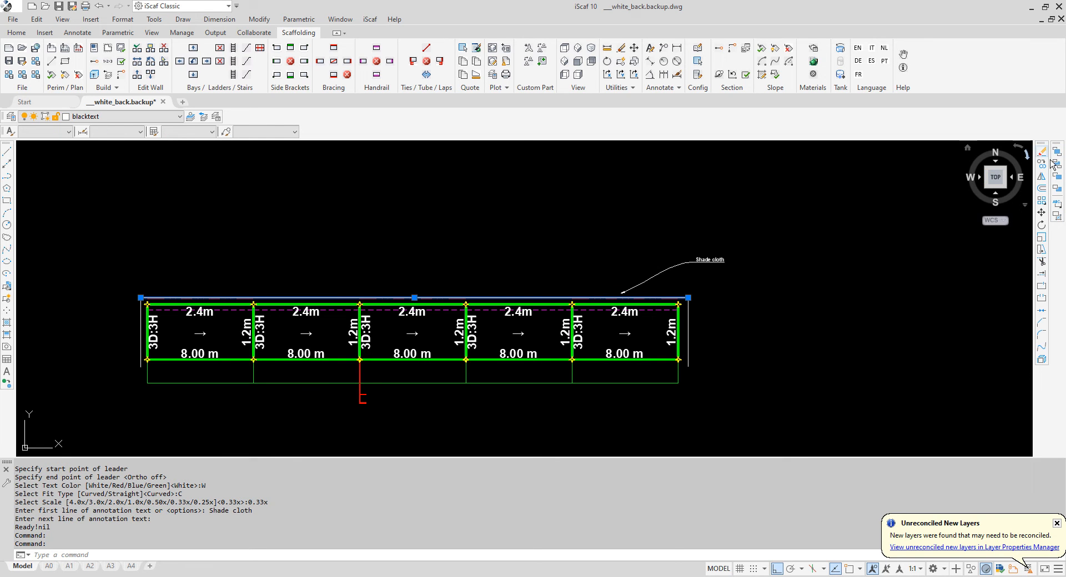
pyautogui.press('Delete')
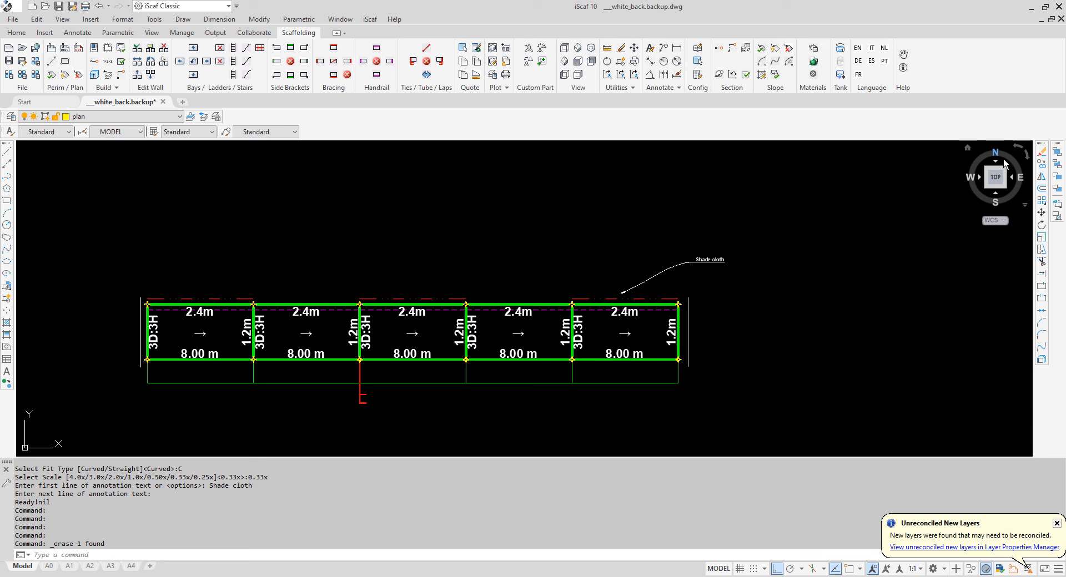
pyautogui.click(1042, 151)
pyautogui.click(689, 328)
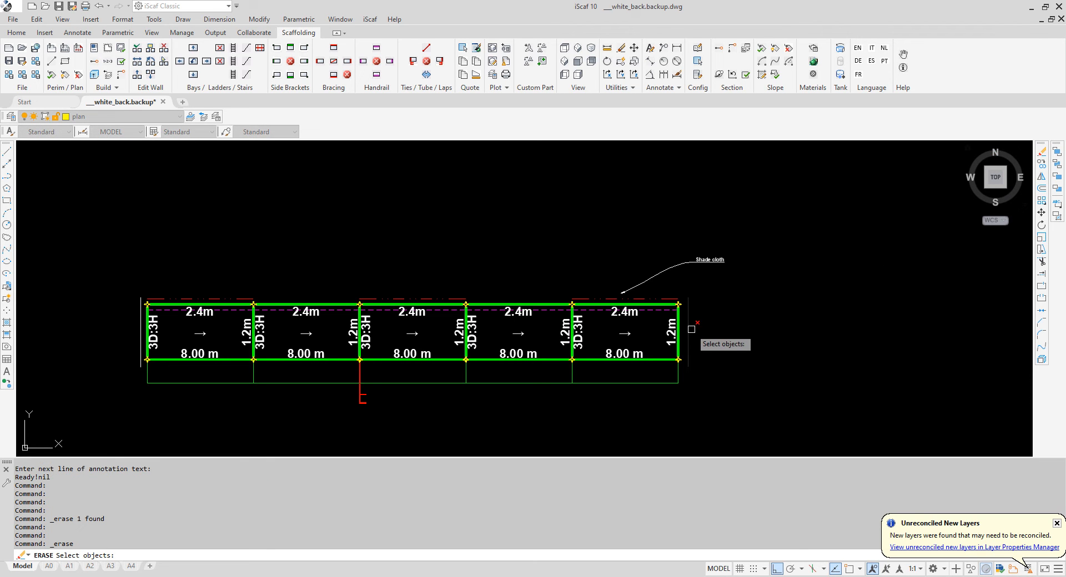
pyautogui.click(137, 321)
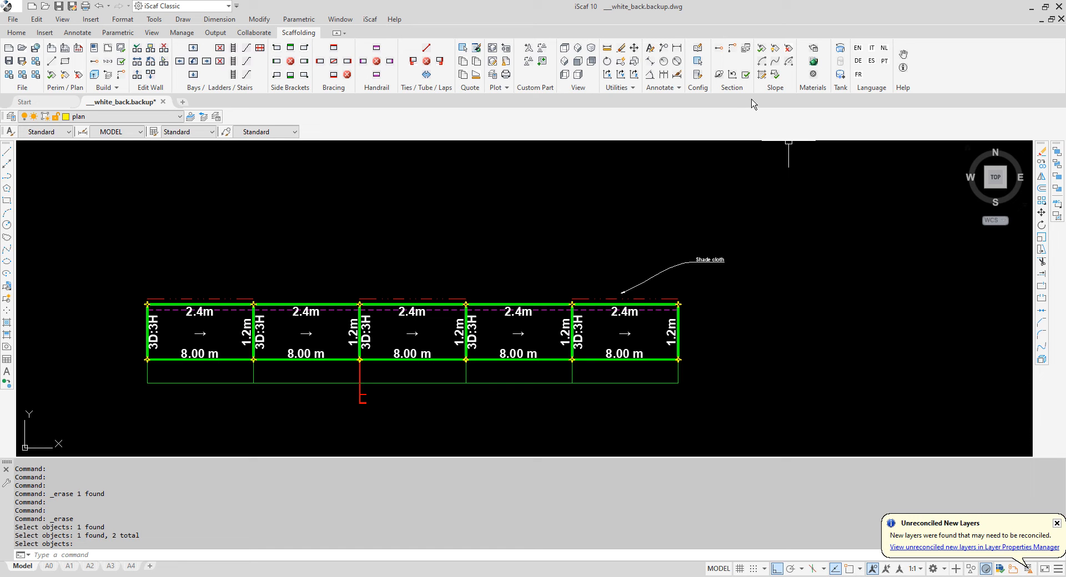
# Insert the SHADECLOTH_03.dwg block from the METRIC\Shadecloth parts folder near the upper-left corner of the leftmost bay.
pyautogui.click(635, 74)
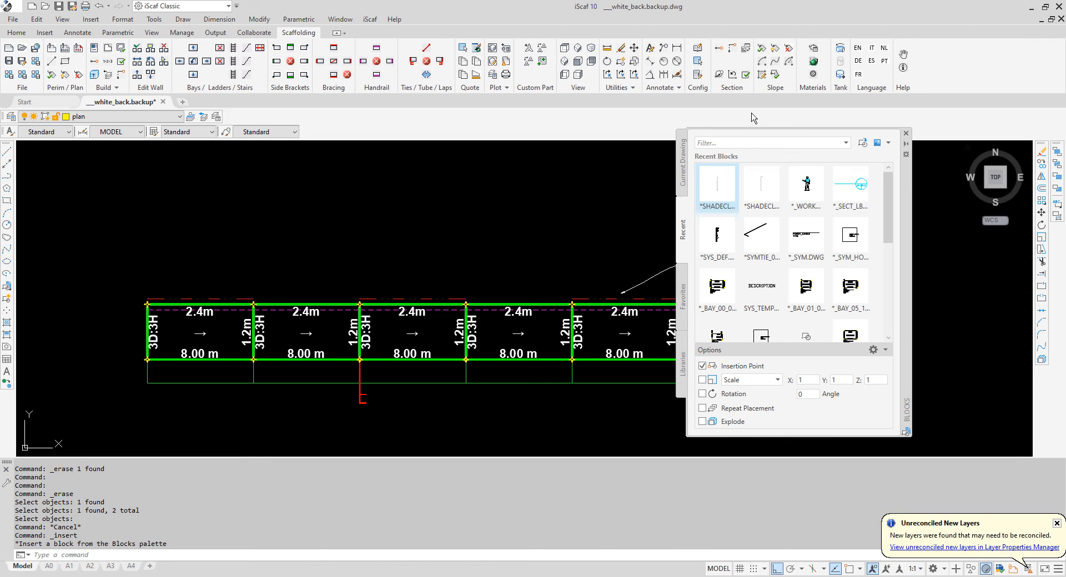
pyautogui.click(863, 144)
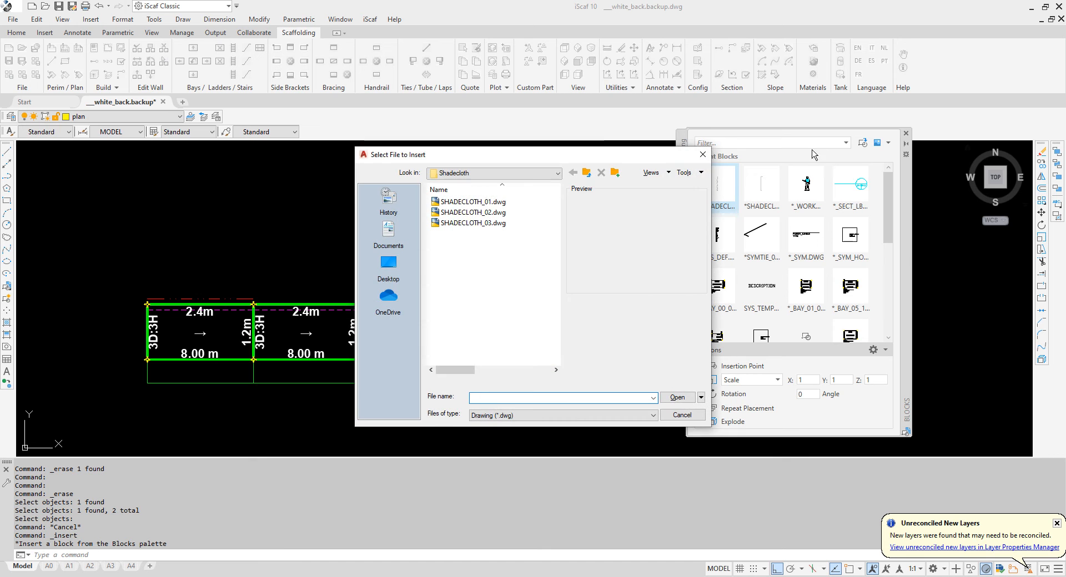
pyautogui.click(558, 173)
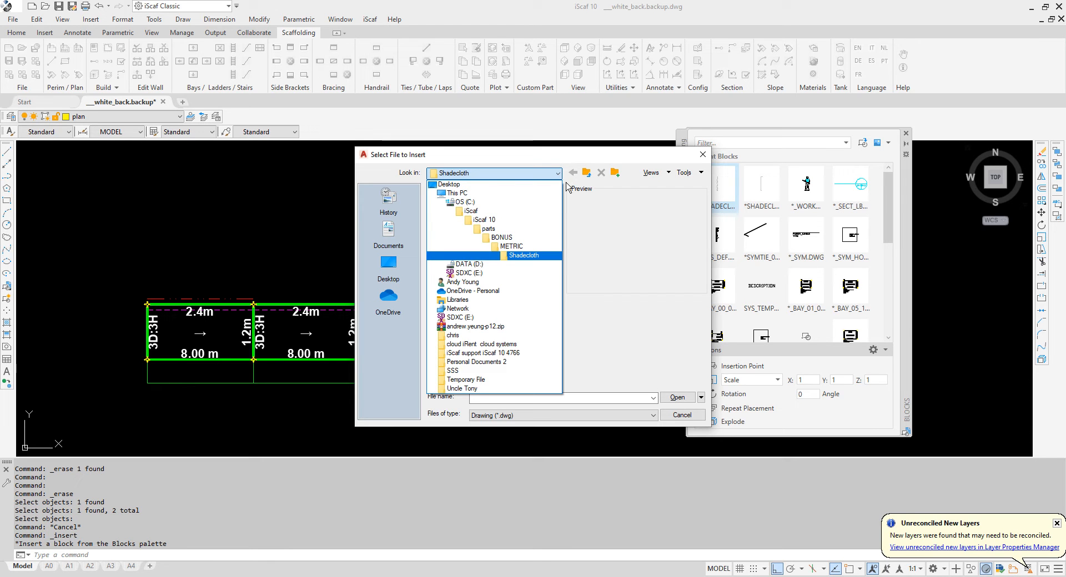
pyautogui.click(536, 255)
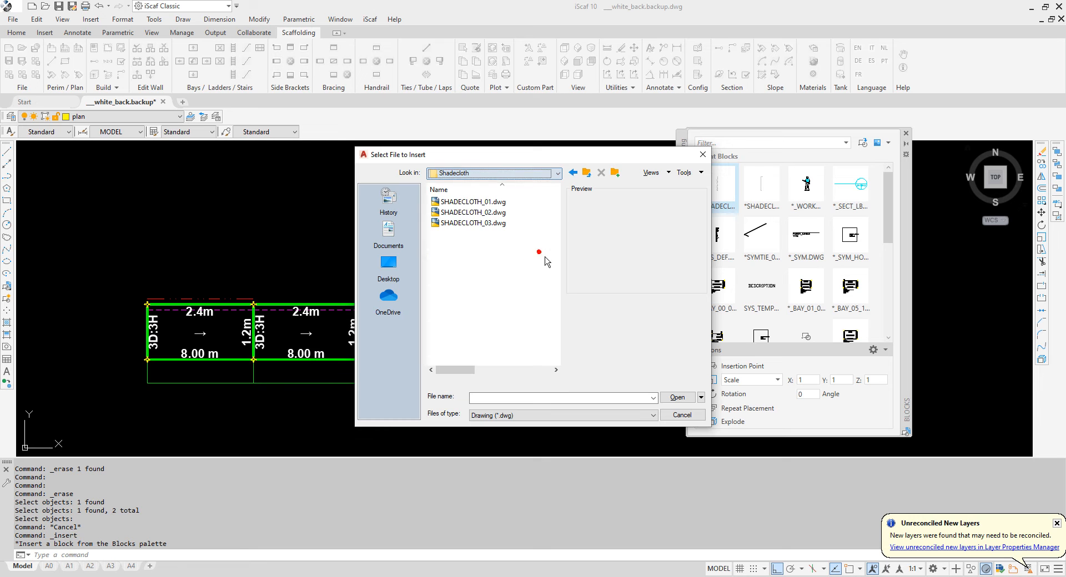
pyautogui.click(498, 224)
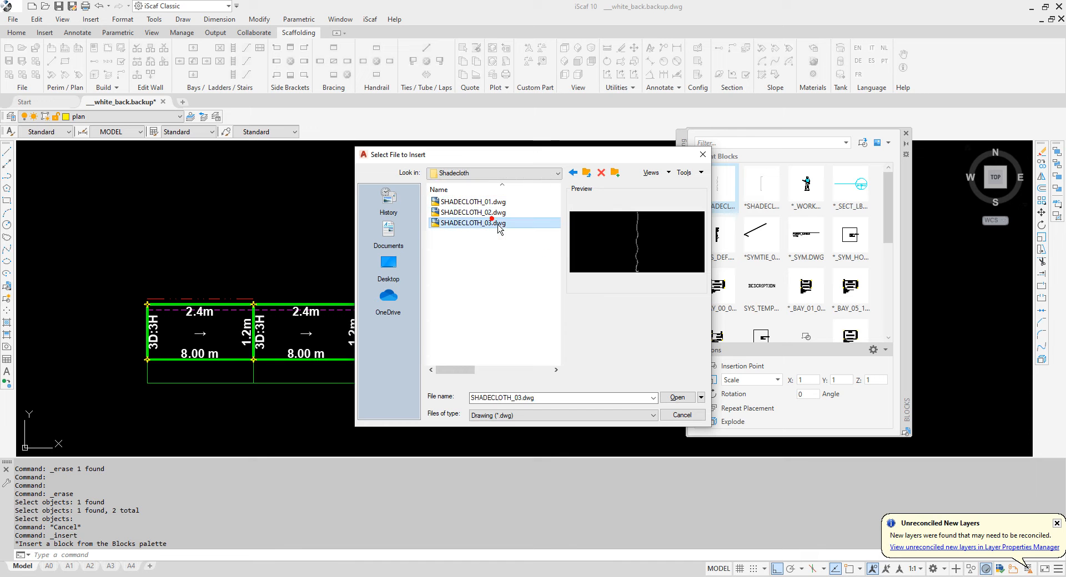
pyautogui.click(693, 403)
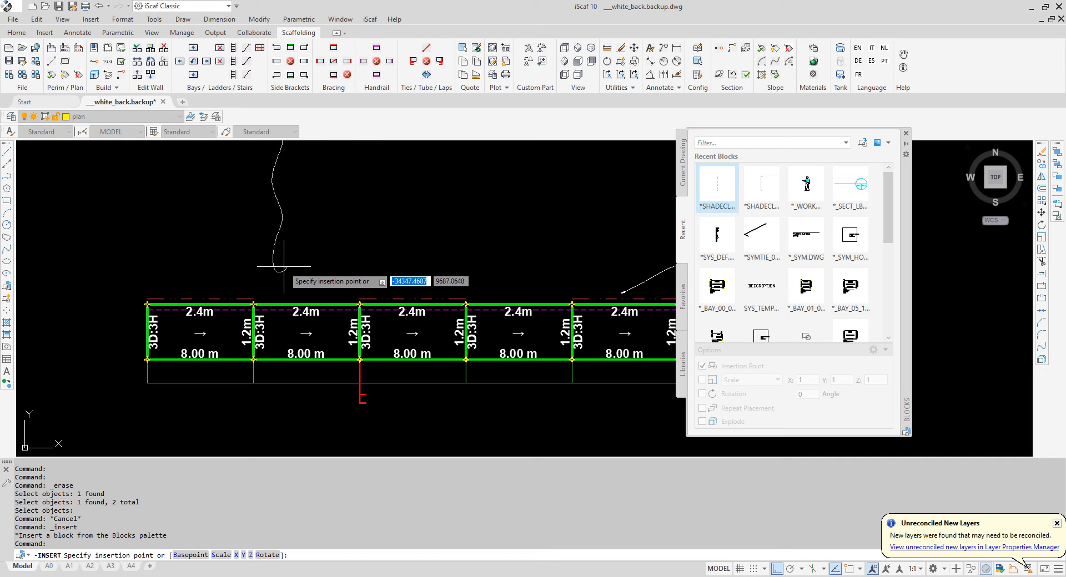
pyautogui.click(147, 309)
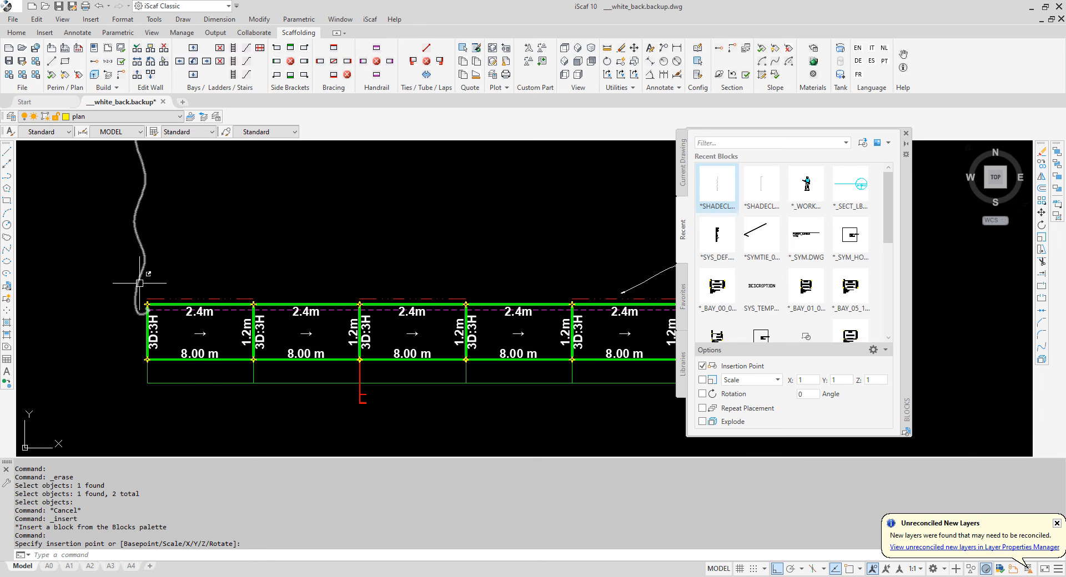
# Rotate the shade cloth block by -90 degrees about its insertion point so it runs along the scaffold's upper side.
pyautogui.scroll(-1, 140, 283)
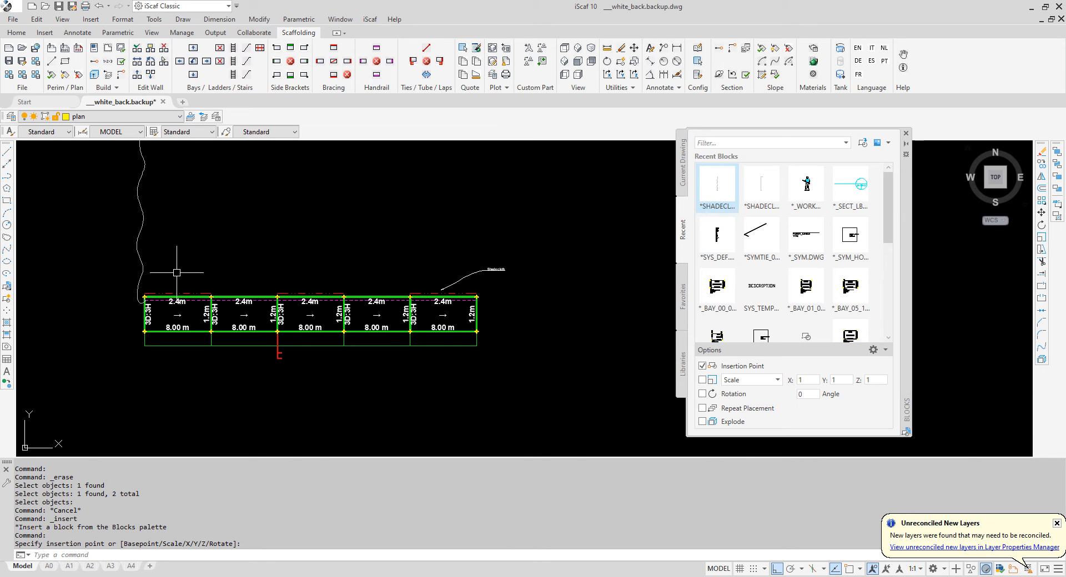
pyautogui.click(143, 266)
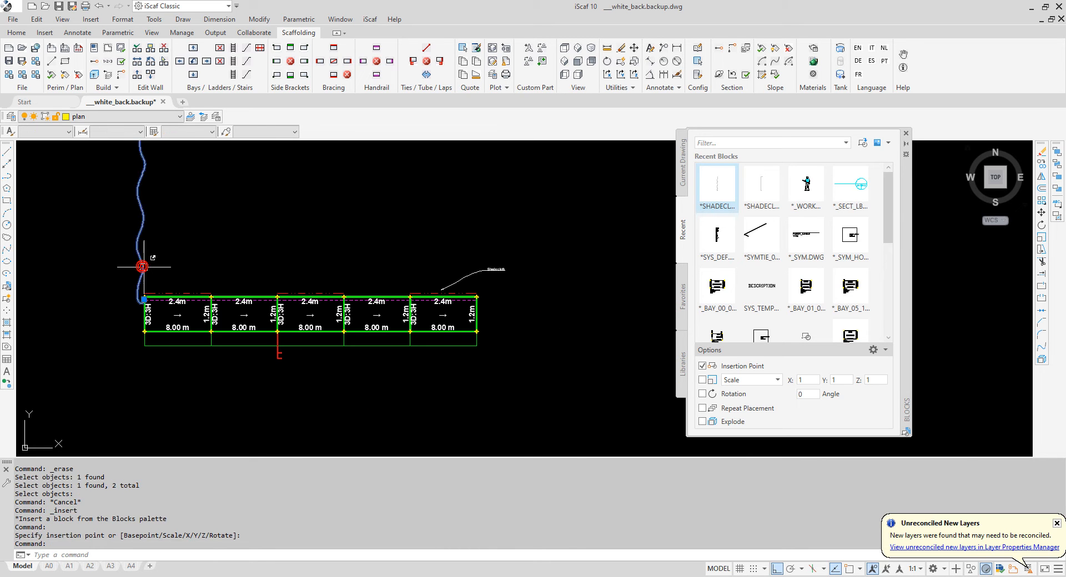
pyautogui.click(143, 299)
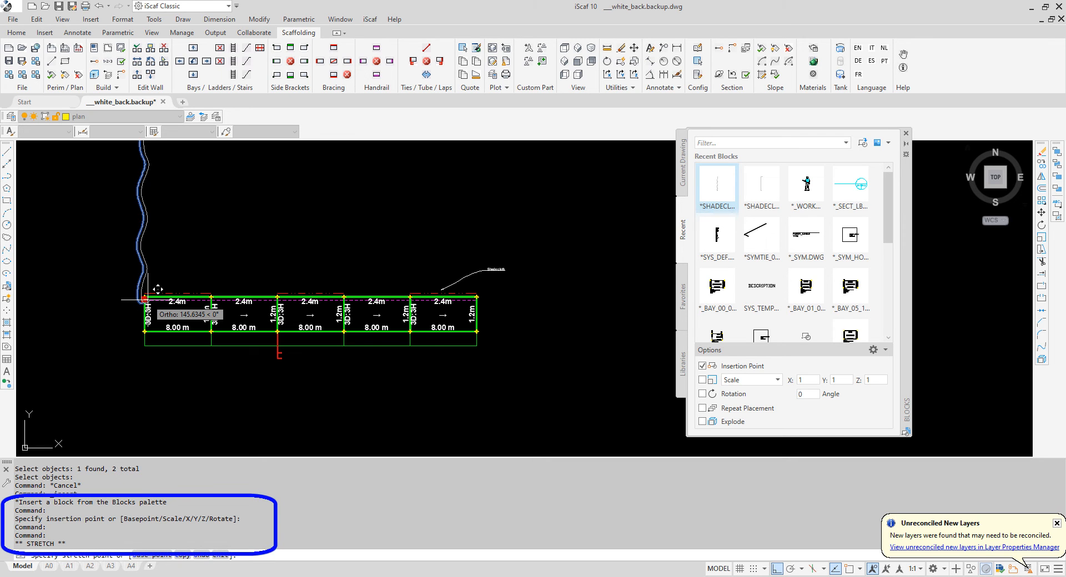
pyautogui.press('space')
pyautogui.press('space')
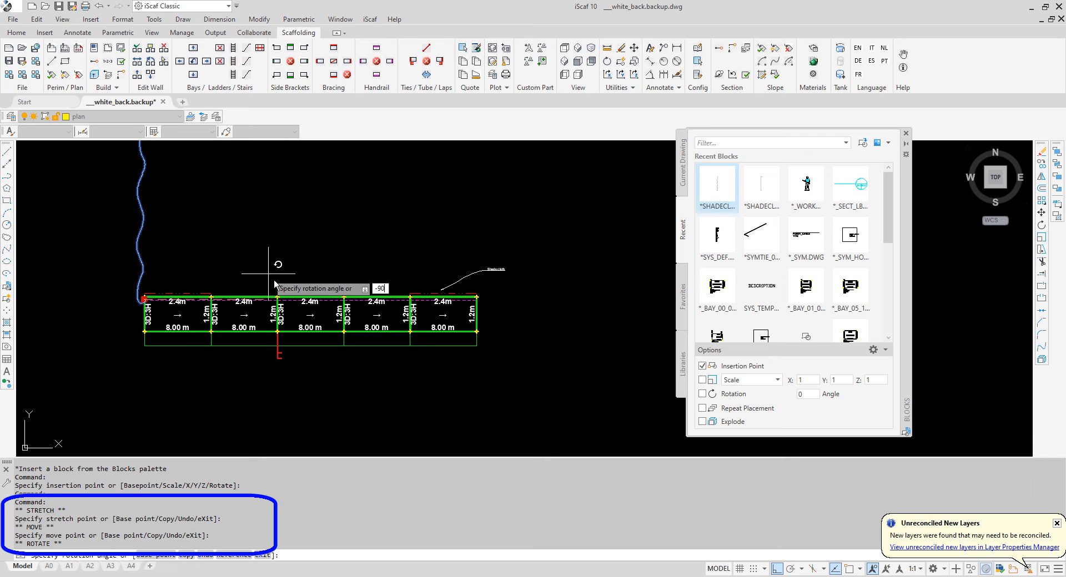
pyautogui.press('Return')
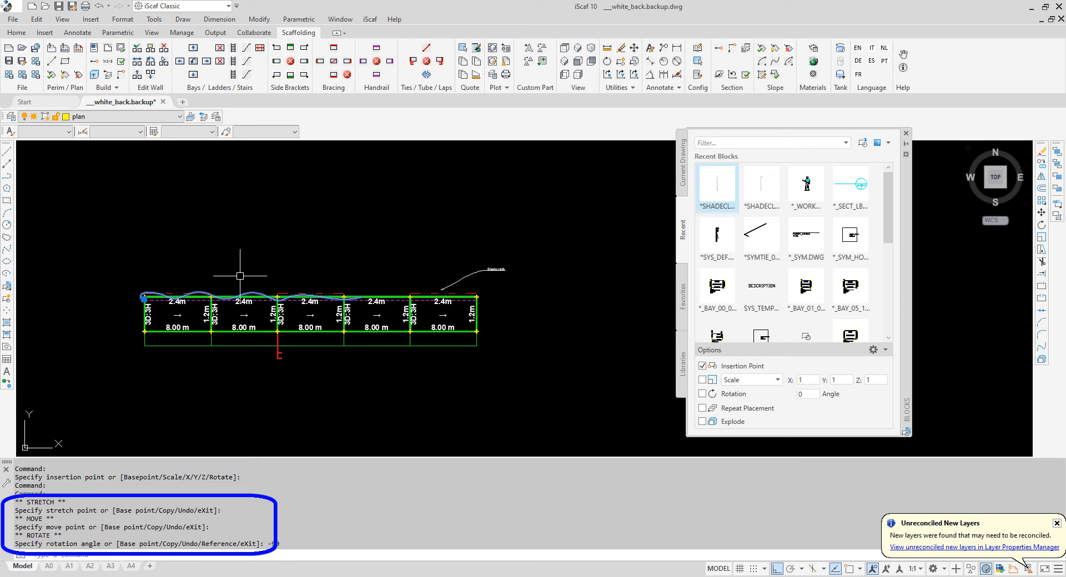
# Scale up the rotated shade cloth block about its insertion point until it spans all five bays of the scaffold run.
pyautogui.click(144, 299)
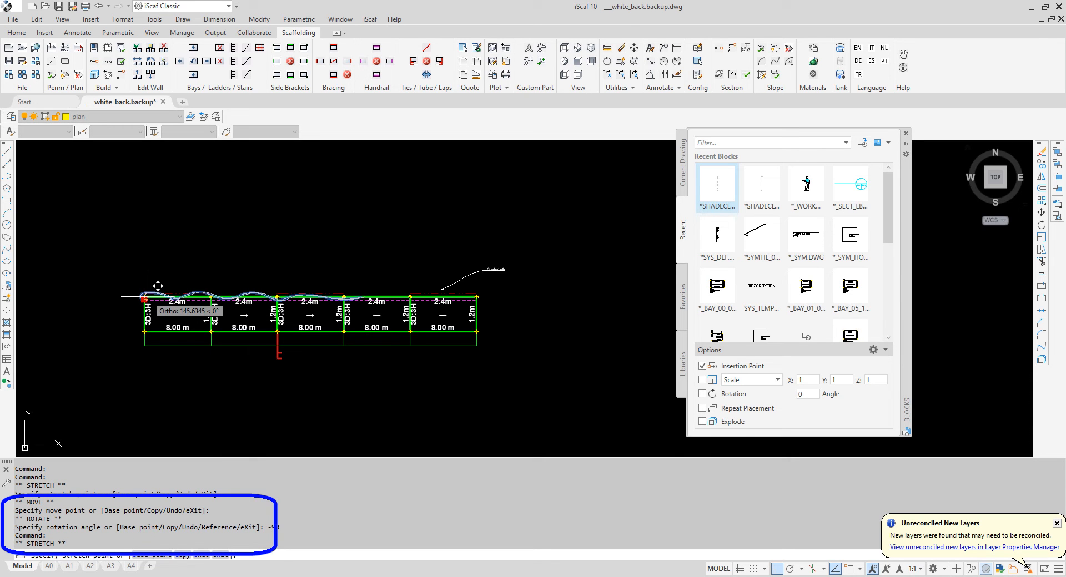
pyautogui.press('space')
pyautogui.press('space')
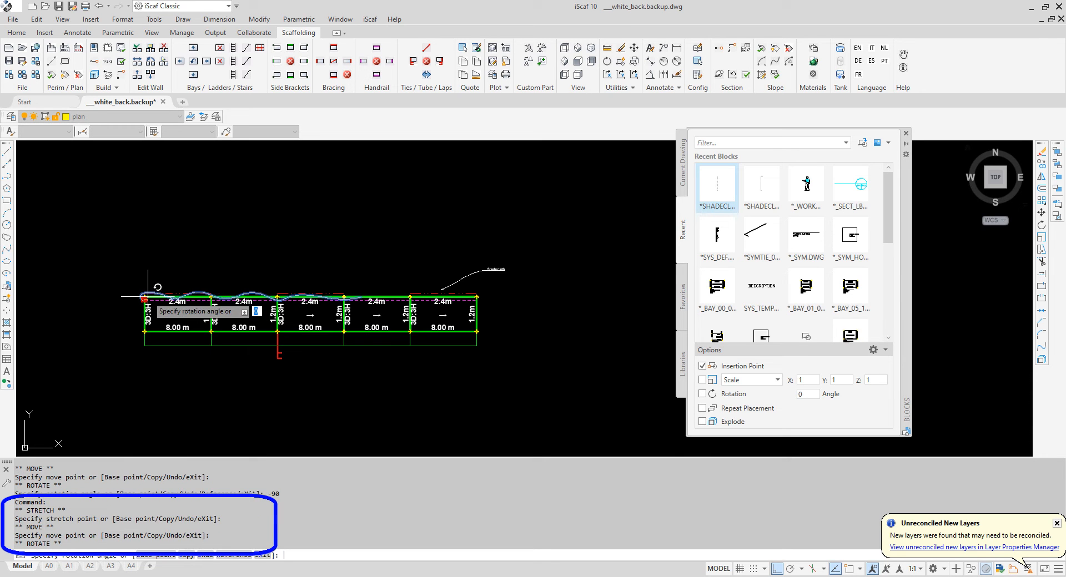
pyautogui.press('space')
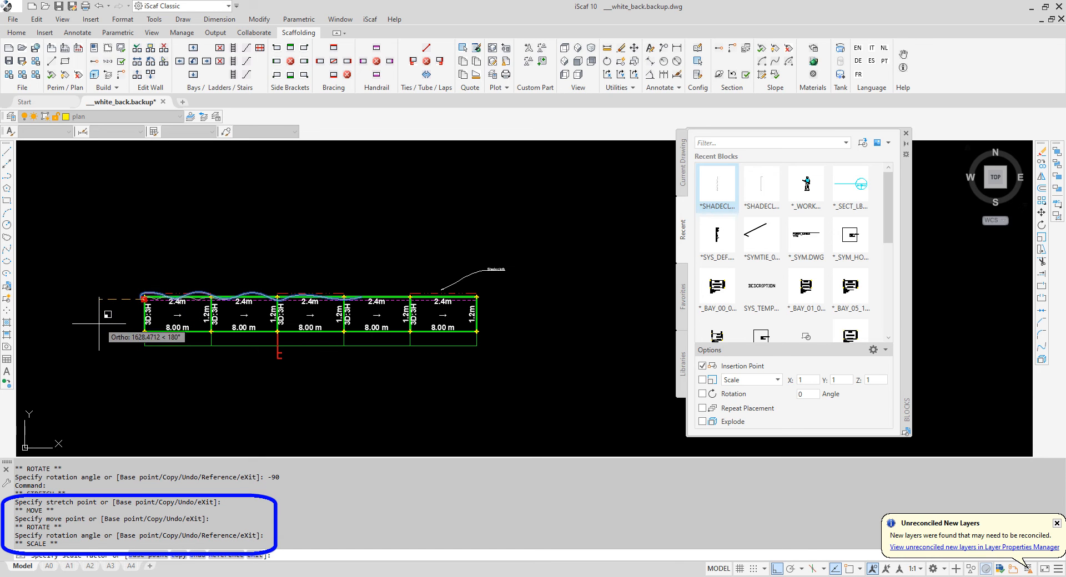
pyautogui.scroll(-2, 100, 320)
pyautogui.scroll(-2, 51, 336)
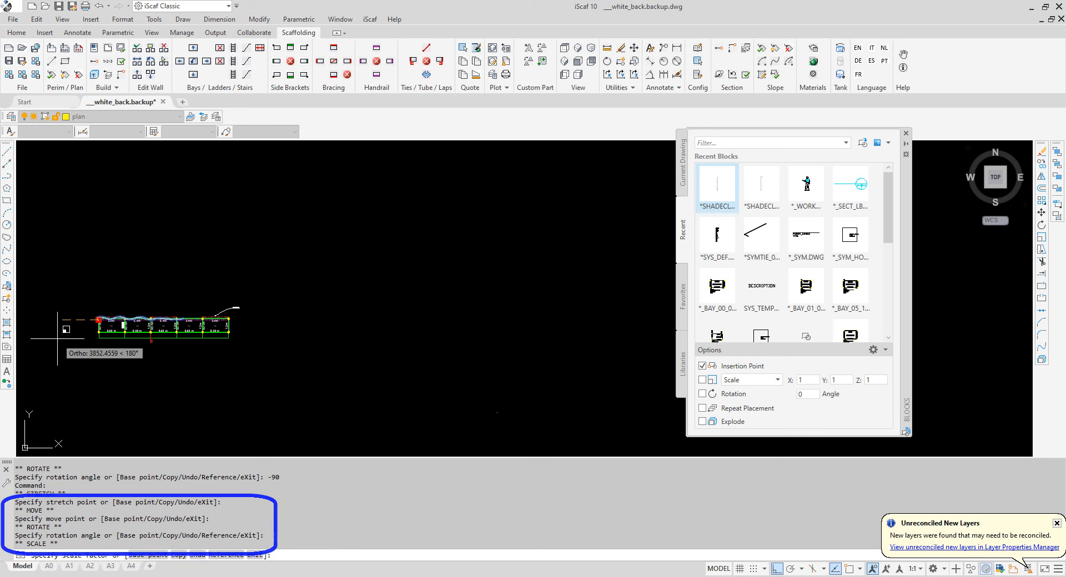
pyautogui.moveTo(57, 338); pyautogui.dragTo(263, 302, button='middle')
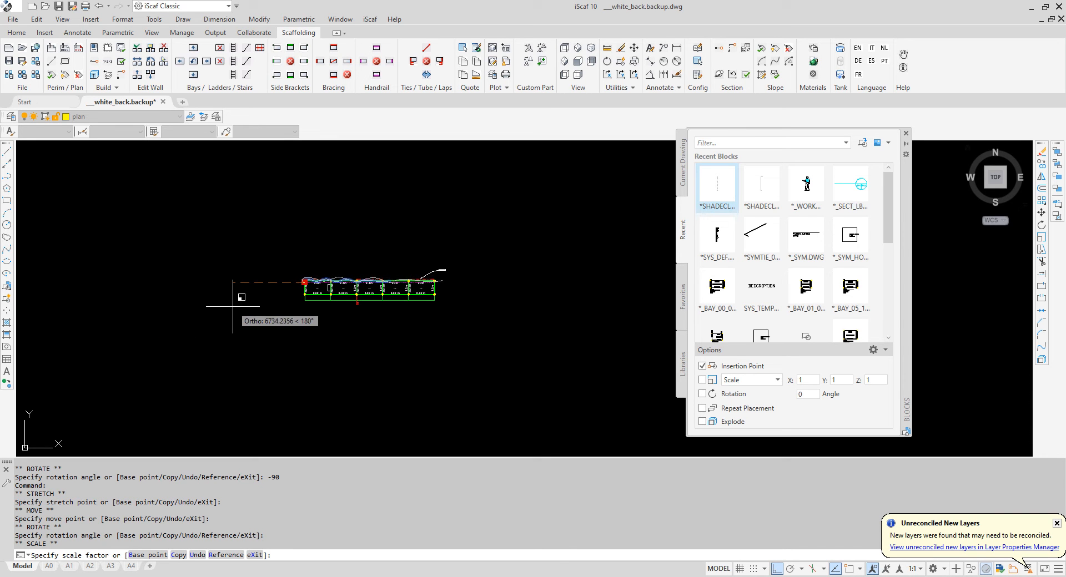
pyautogui.press('Escape')
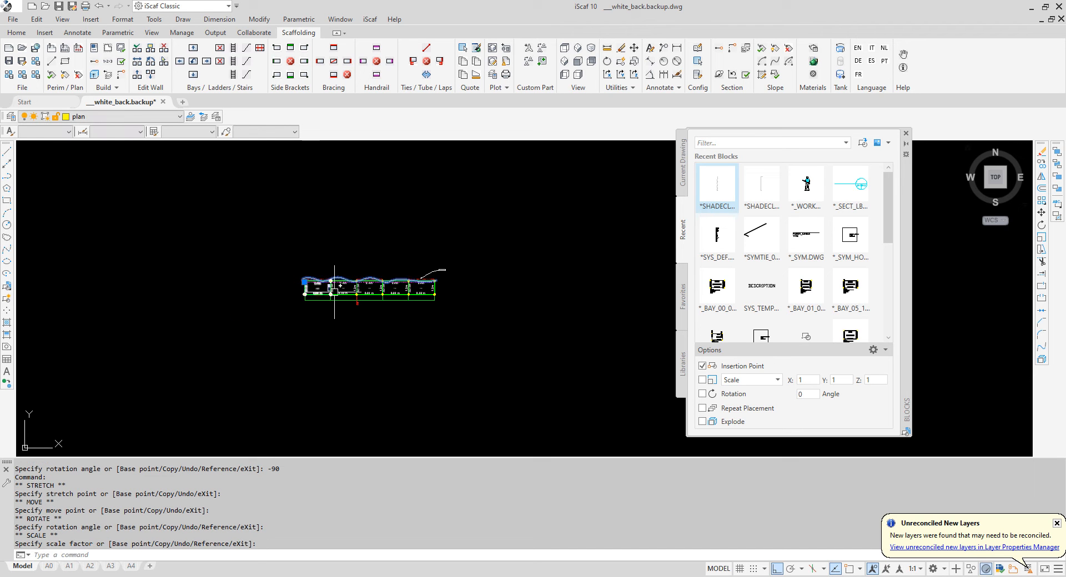
pyautogui.scroll(3, 321, 290)
pyautogui.scroll(2, 360, 276)
pyautogui.scroll(-1, 412, 272)
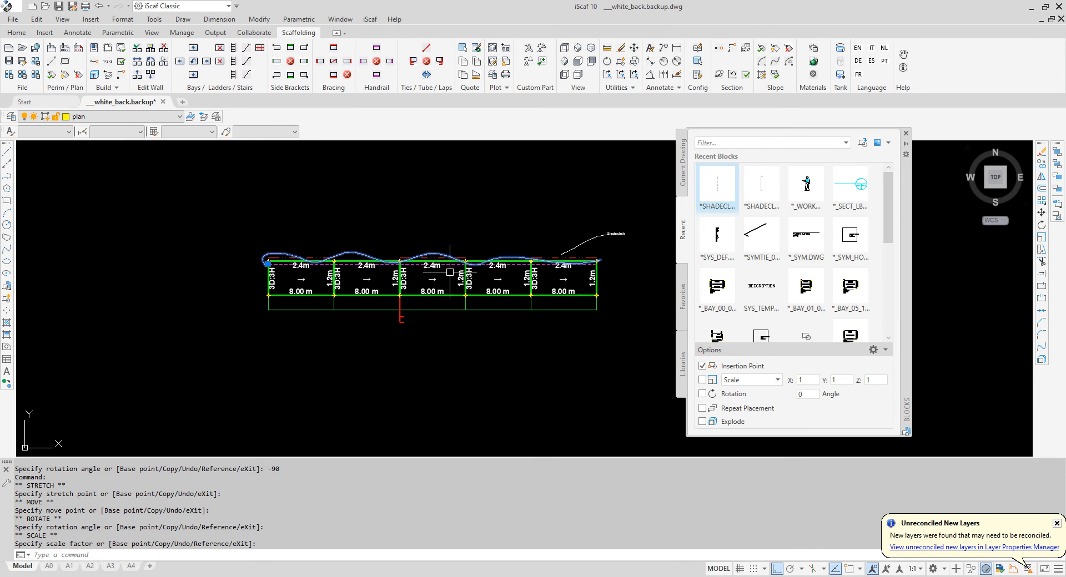
pyautogui.scroll(2, 615, 243)
pyautogui.scroll(-1, 600, 244)
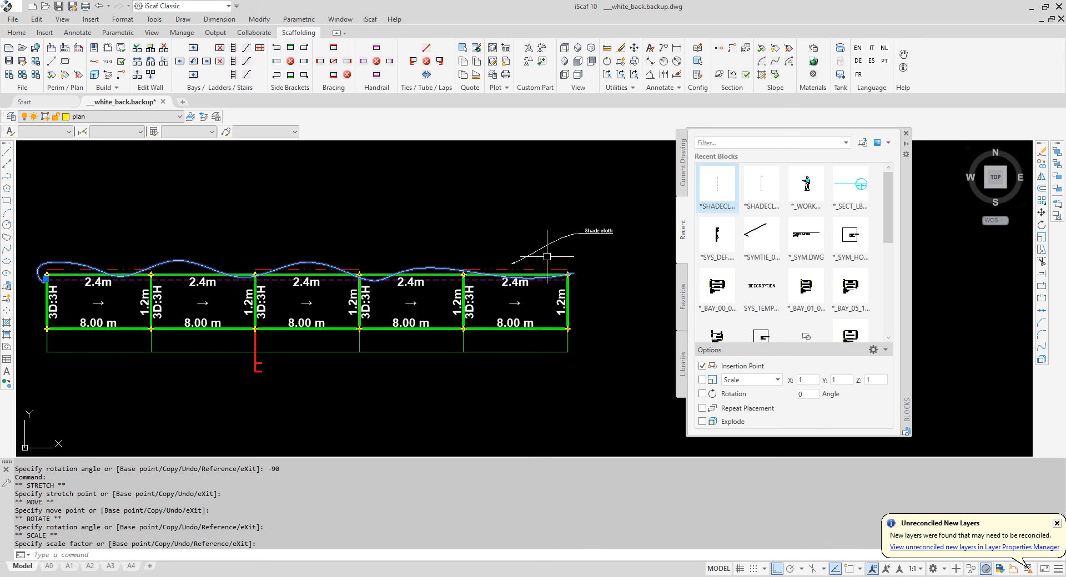
pyautogui.scroll(-1, 488, 241)
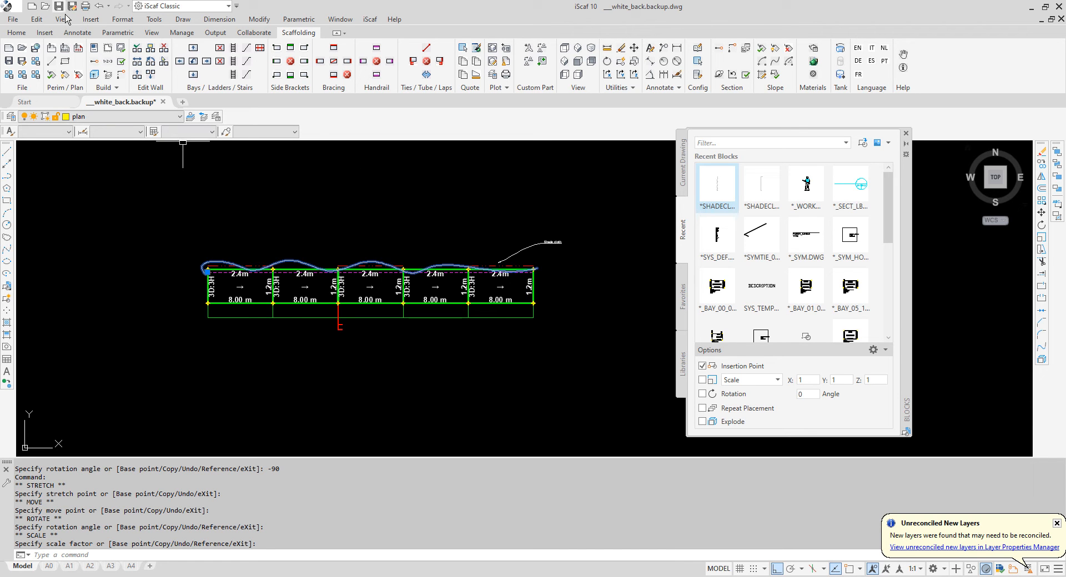
pyautogui.press('Escape')
# Save the drawing and build all scaffold walls in 3D, making a backup of the plan drawing.
pyautogui.hotkey('ctrl', 's')
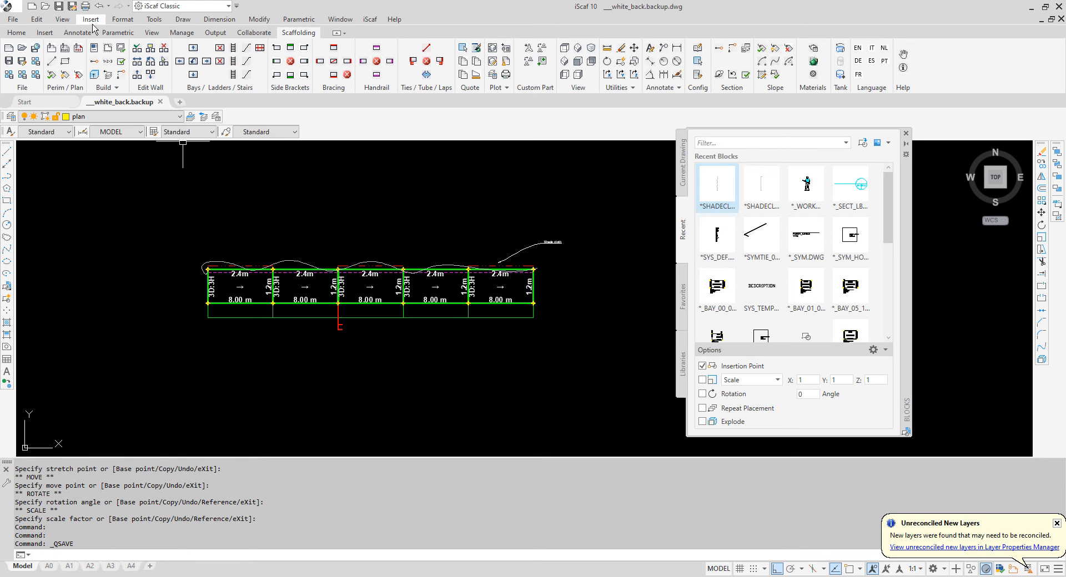
pyautogui.click(96, 76)
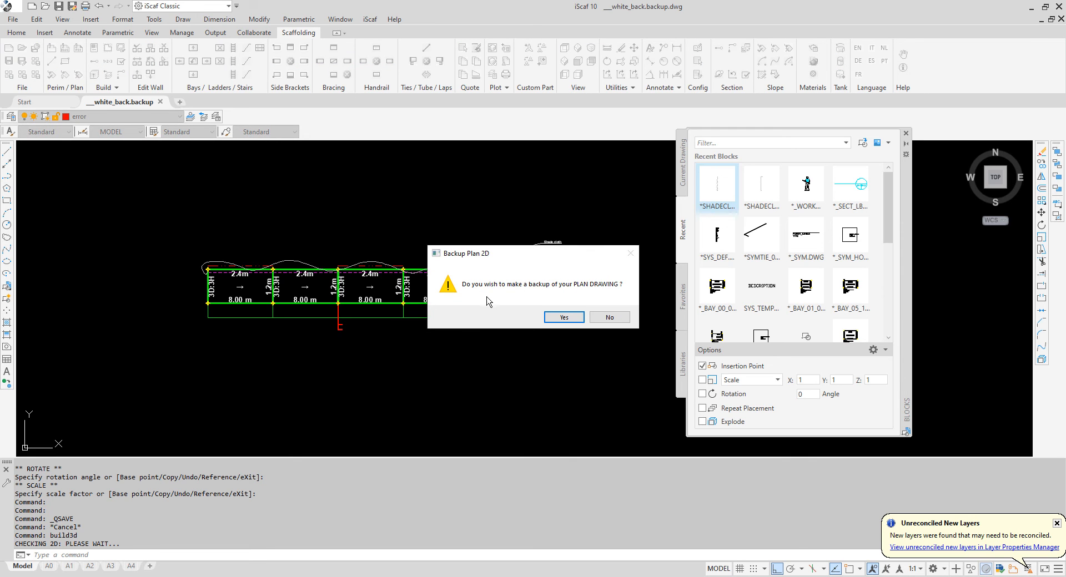
pyautogui.click(559, 319)
pyautogui.click(529, 321)
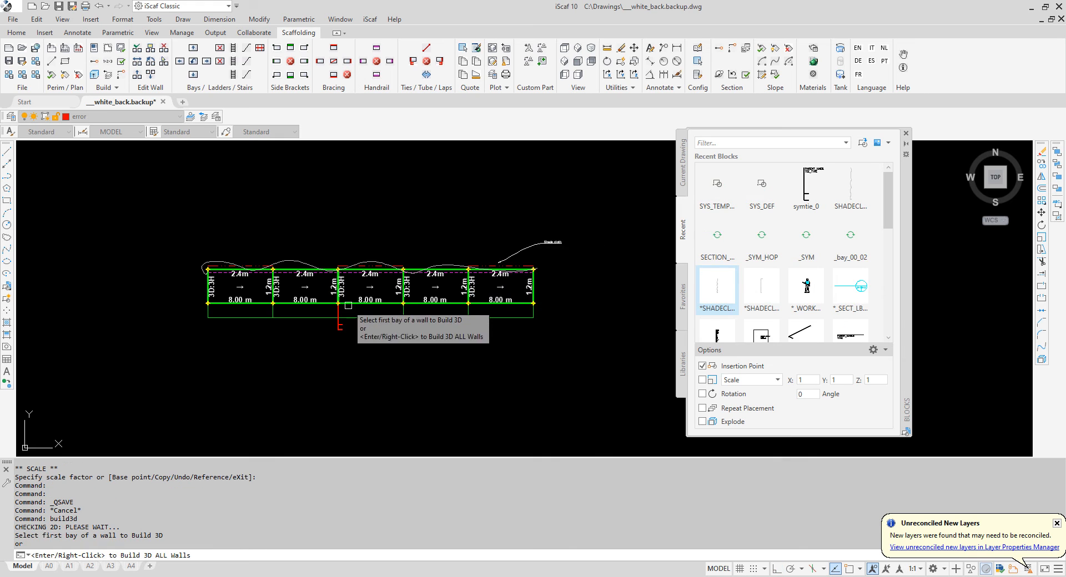
pyautogui.rightClick(167, 336)
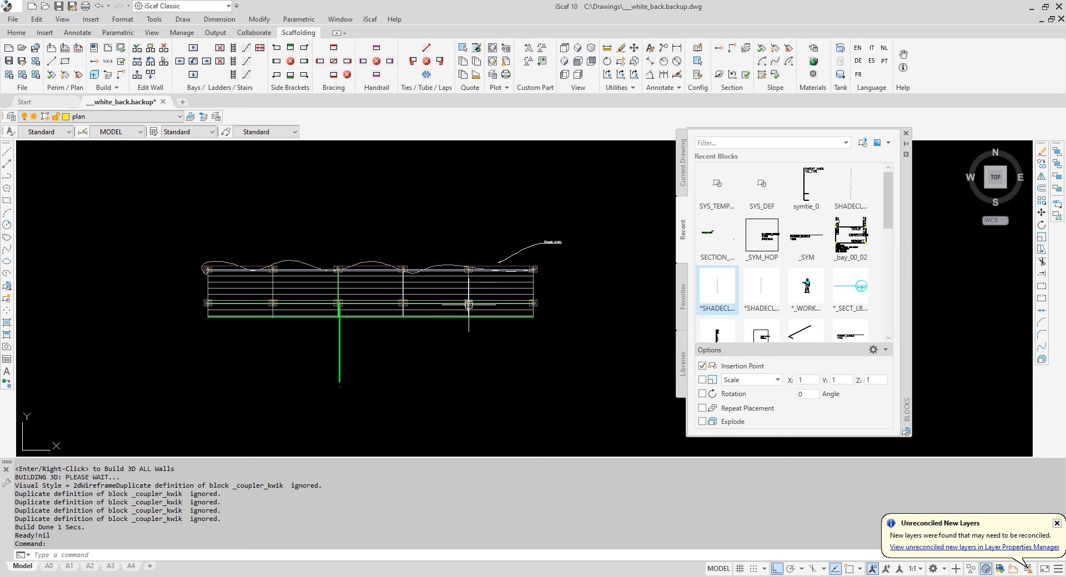
# Create end-view section BB from the frame between the fourth and fifth bays and place it to the left of the plan.
pyautogui.click(121, 75)
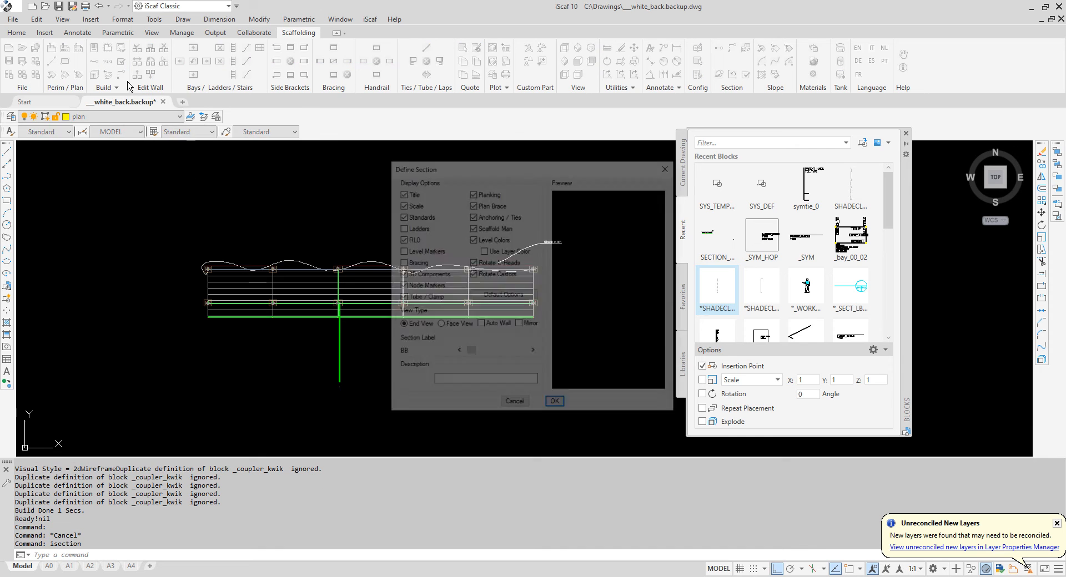
pyautogui.click(555, 406)
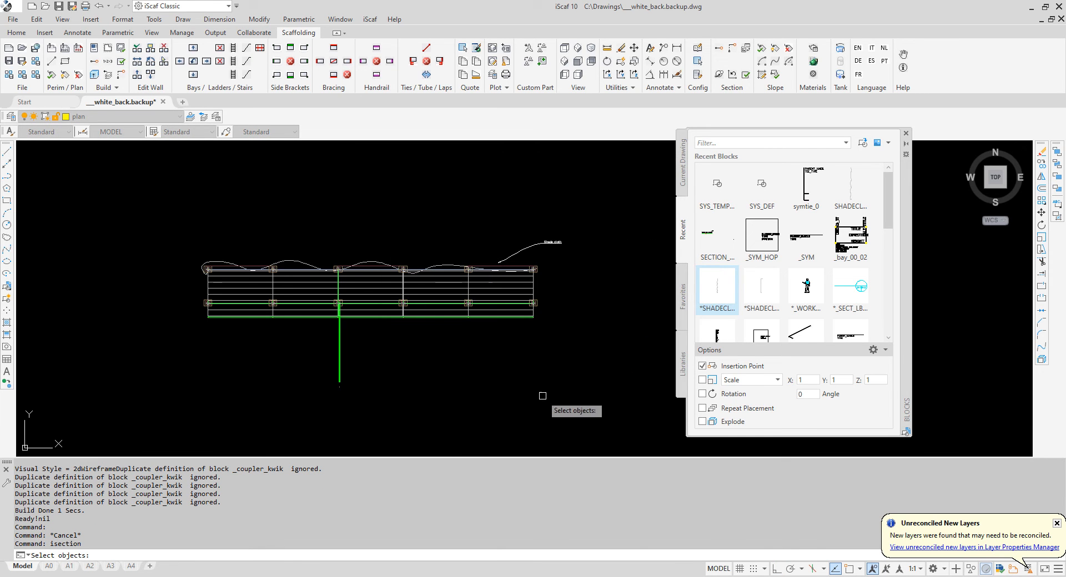
pyautogui.click(450, 248)
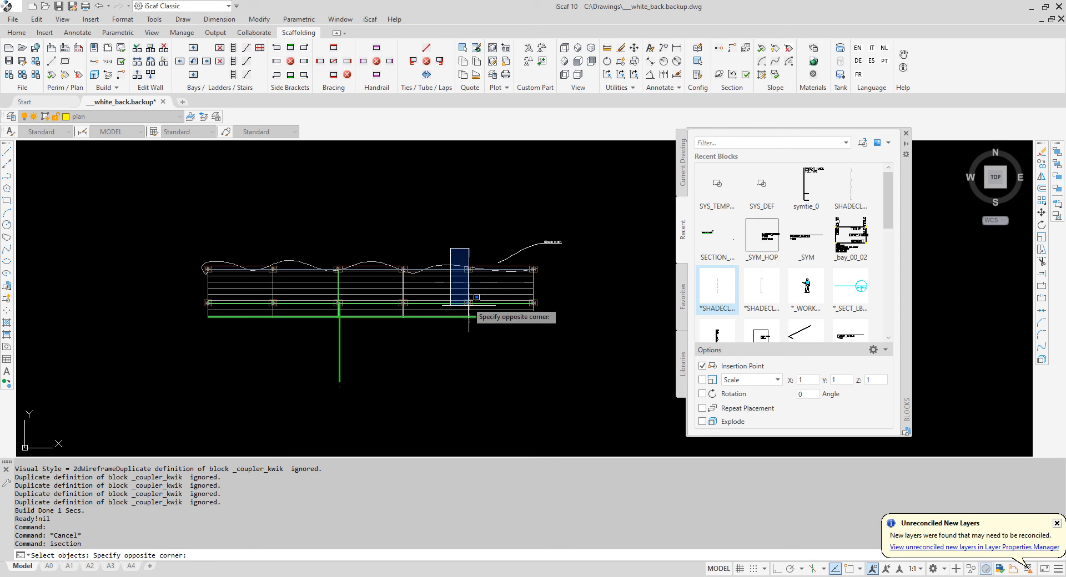
pyautogui.click(487, 343)
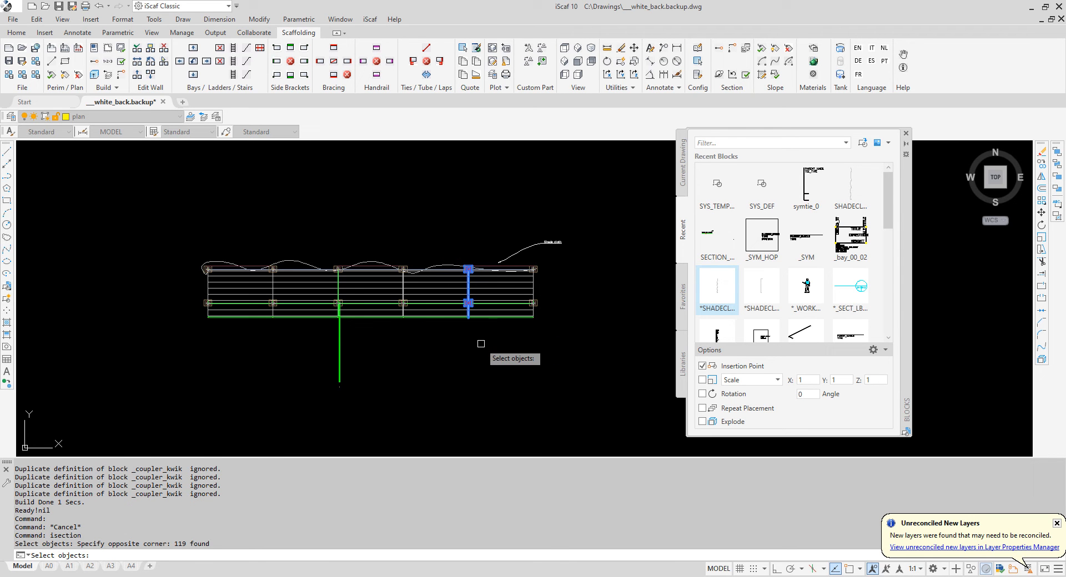
pyautogui.press('Return')
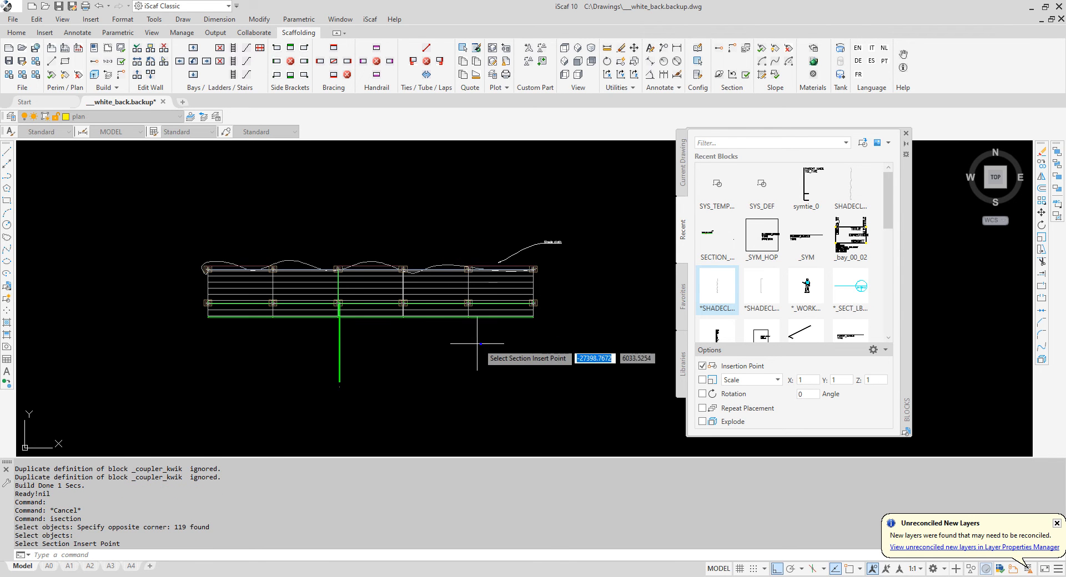
pyautogui.click(67, 343)
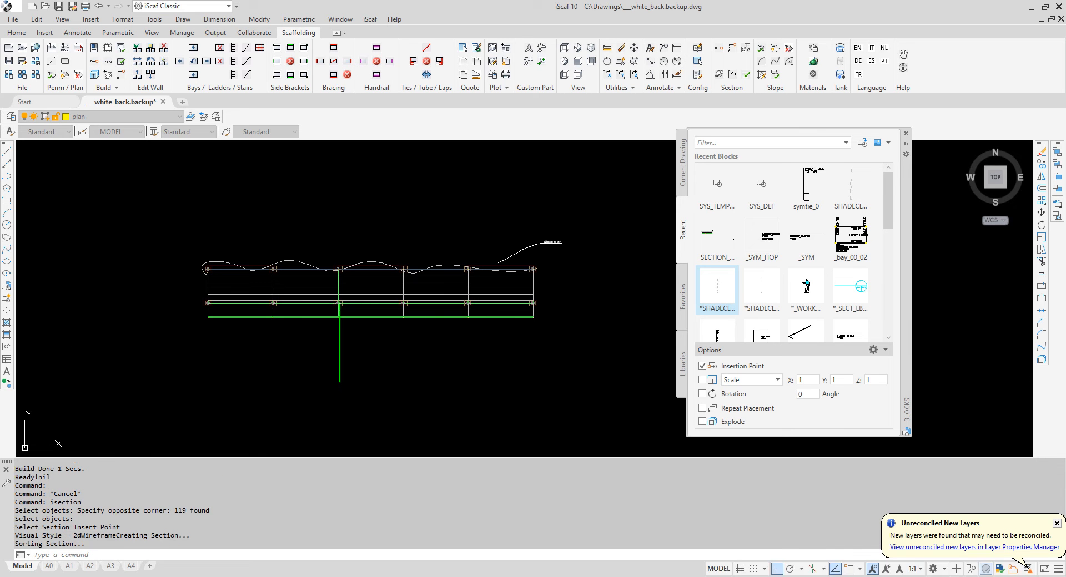
# Insert the SHADECLOTH_02.dwg block with its base just below and left of the end-view section.
pyautogui.moveTo(191, 308); pyautogui.dragTo(360, 356, button='middle')
pyautogui.scroll(-2, 360, 357)
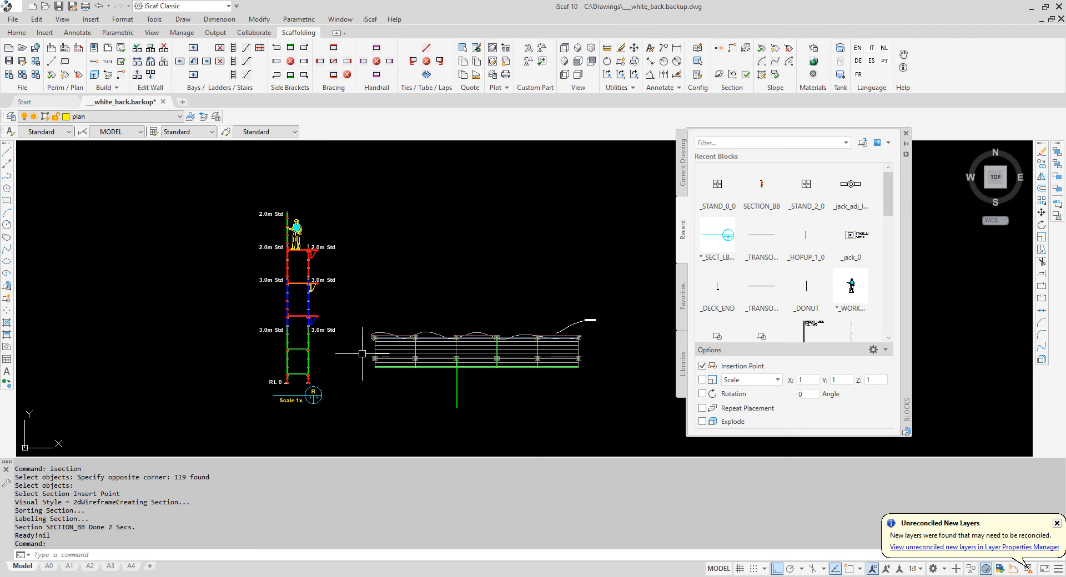
pyautogui.scroll(2, 361, 354)
pyautogui.scroll(-2, 362, 352)
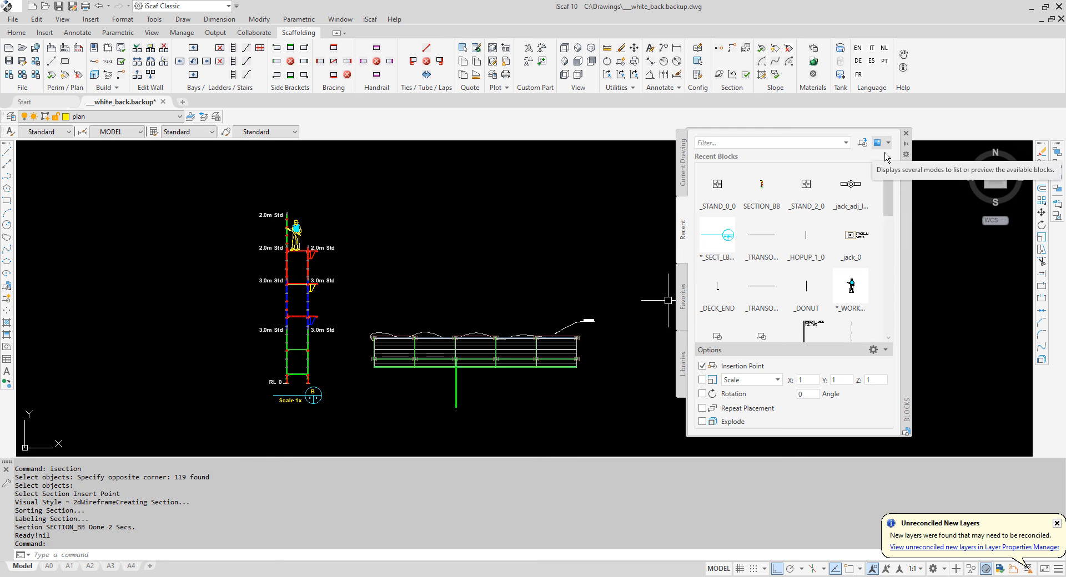
pyautogui.click(862, 143)
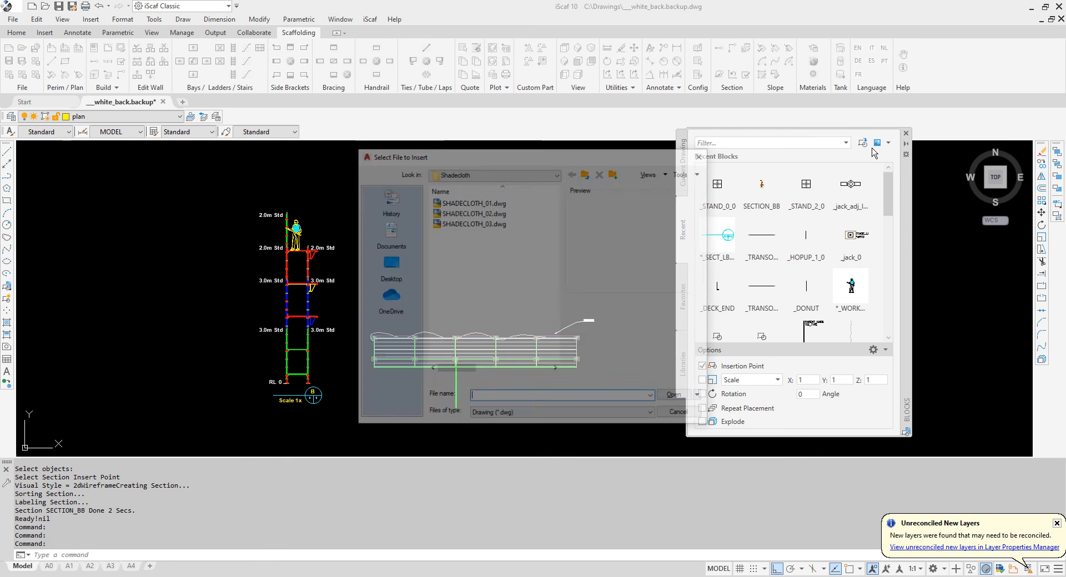
pyautogui.click(480, 213)
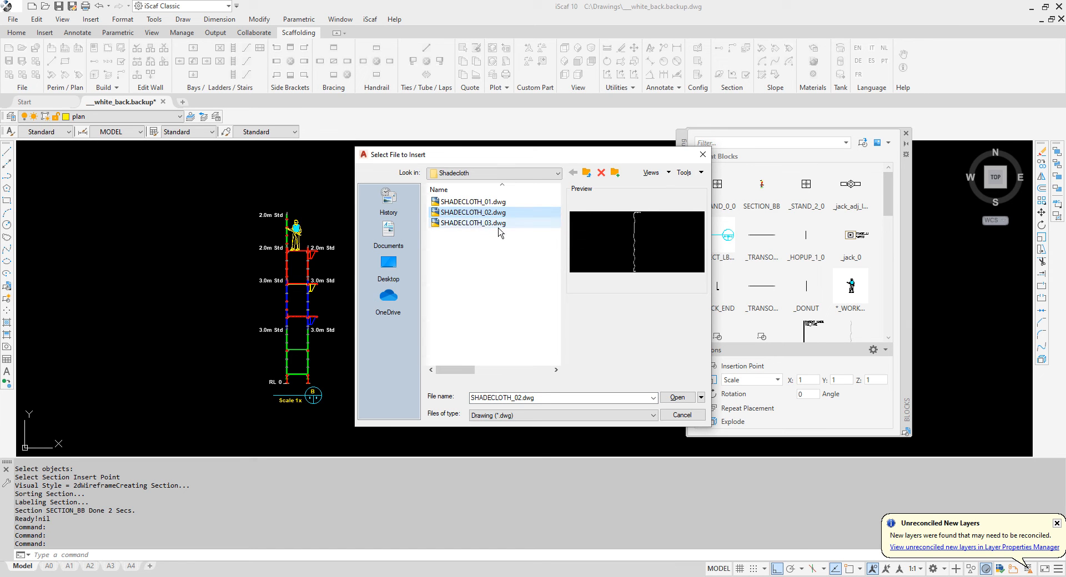
pyautogui.click(677, 398)
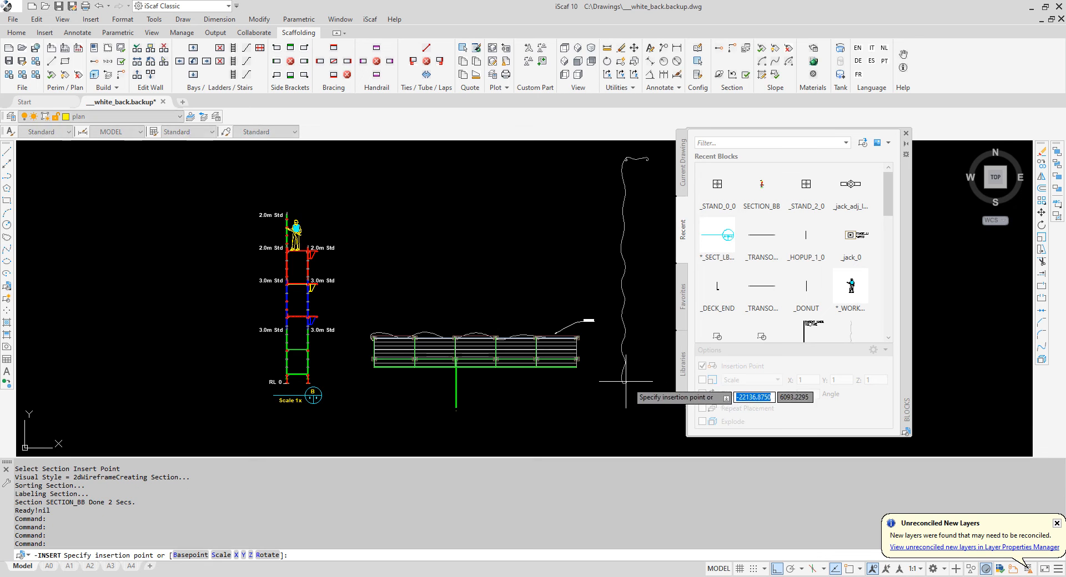
pyautogui.click(280, 428)
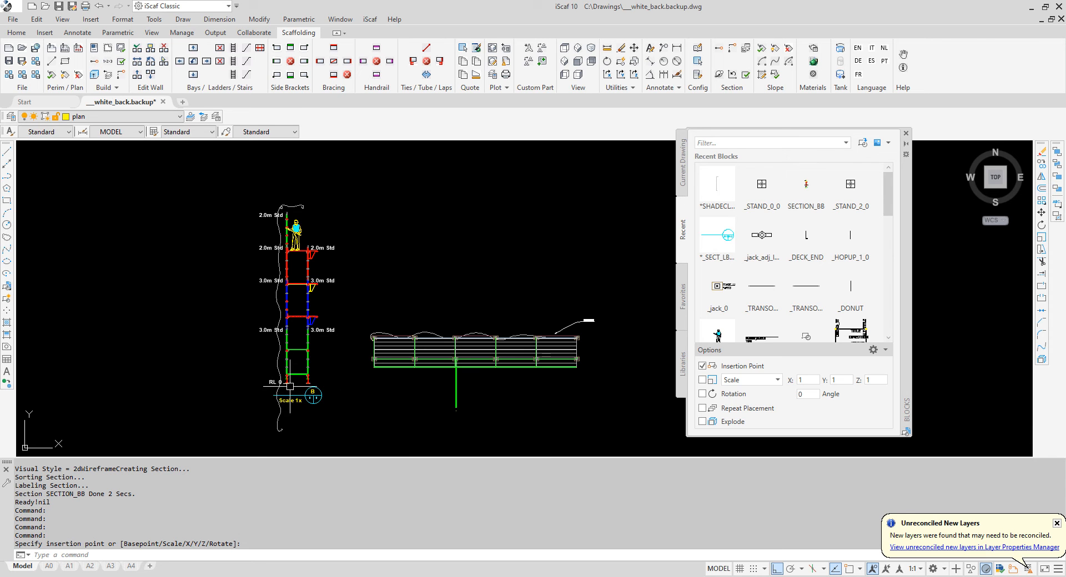
# Scale down the shade cloth block on the end-view section about its base point until its top sits just above the uppermost platform.
pyautogui.click(278, 420)
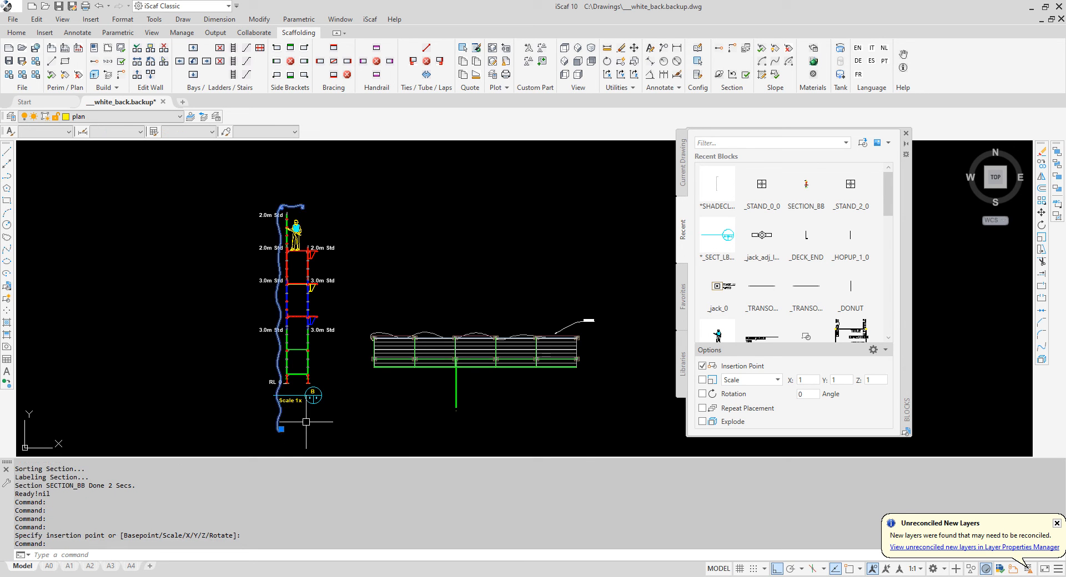
pyautogui.click(281, 429)
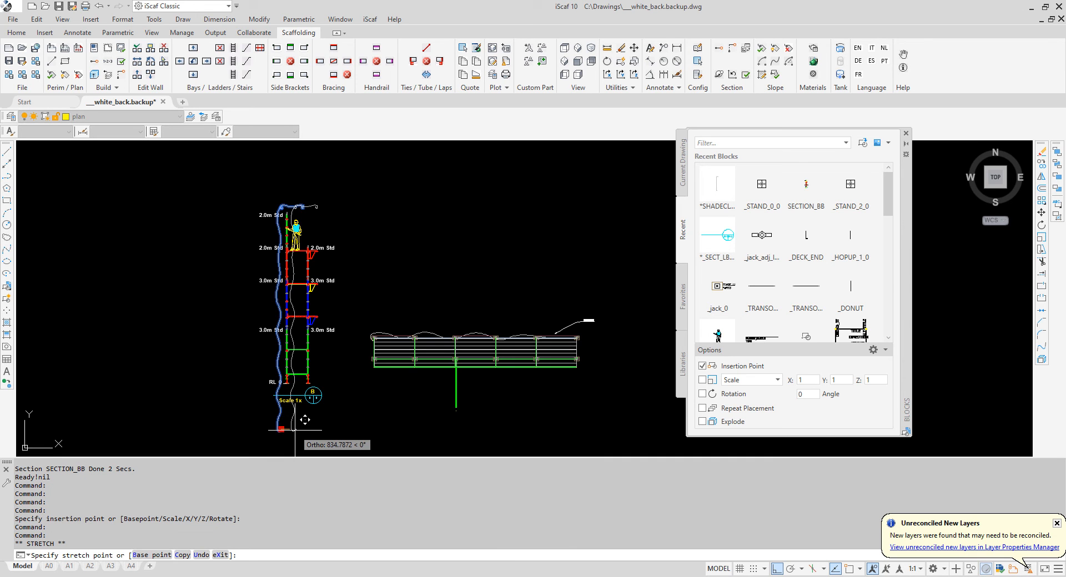
pyautogui.press('space')
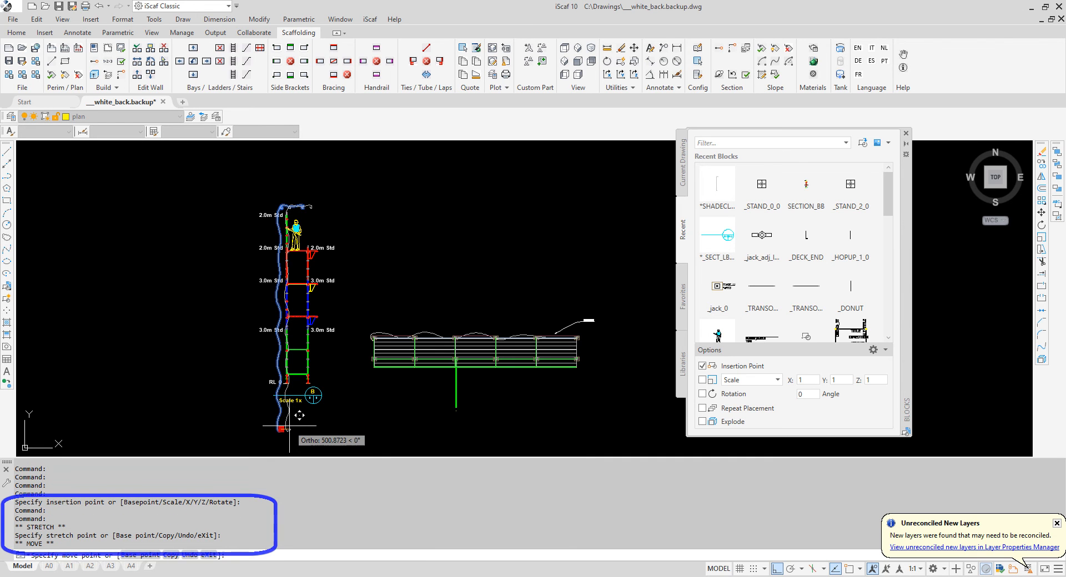
pyautogui.press('space')
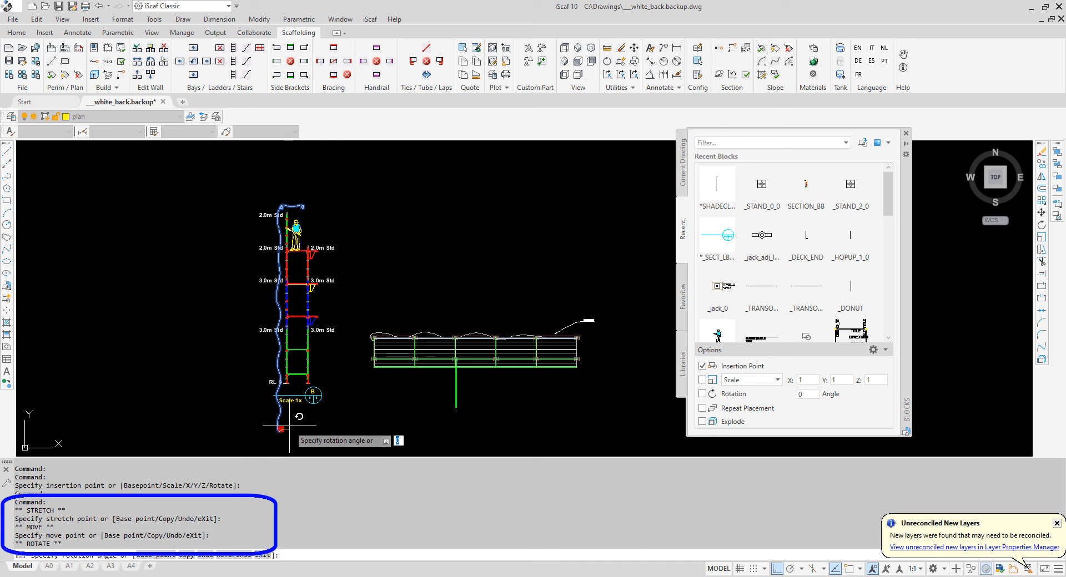
pyautogui.press('space')
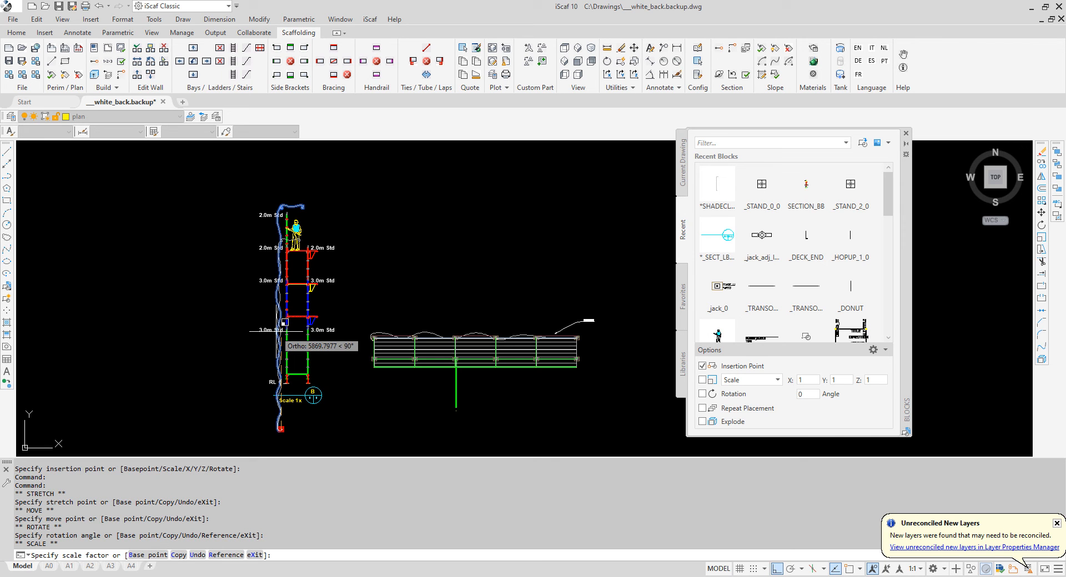
pyautogui.press('Escape')
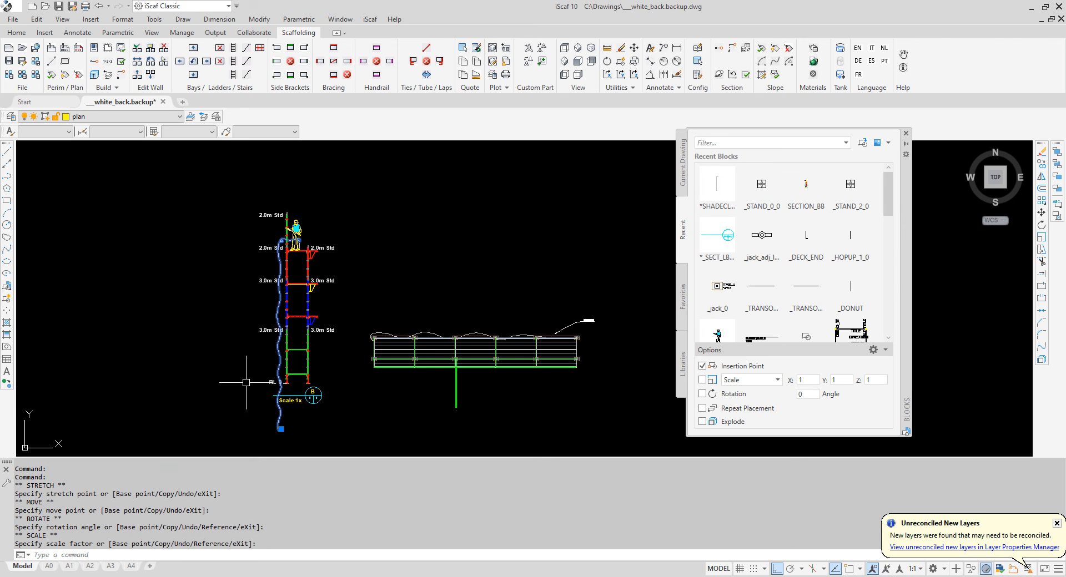
# Move the shade cloth block straight up until its base is level with the scaffold base at RL 0.
pyautogui.click(281, 429)
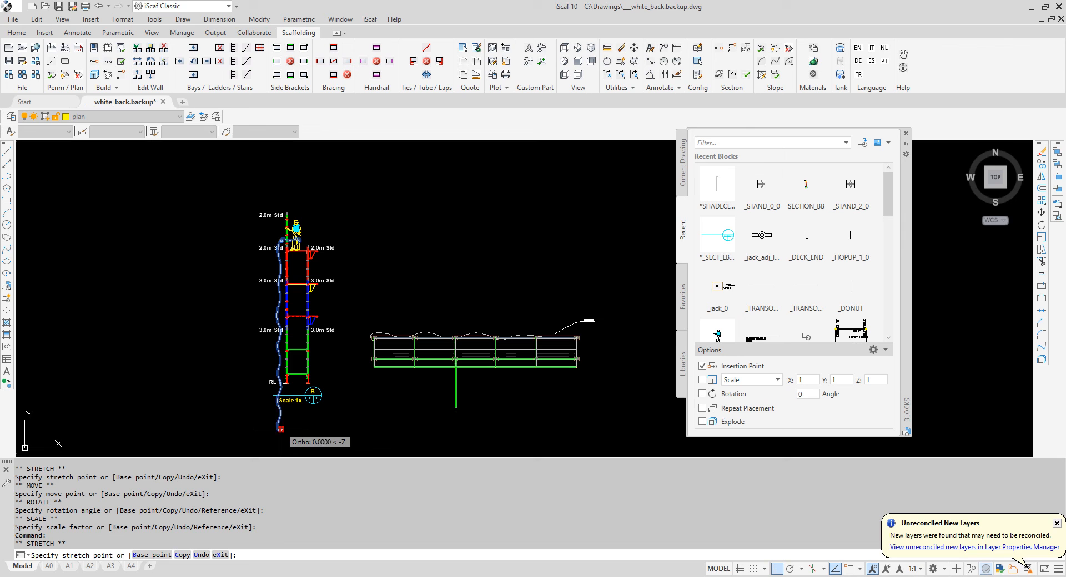
pyautogui.click(268, 400)
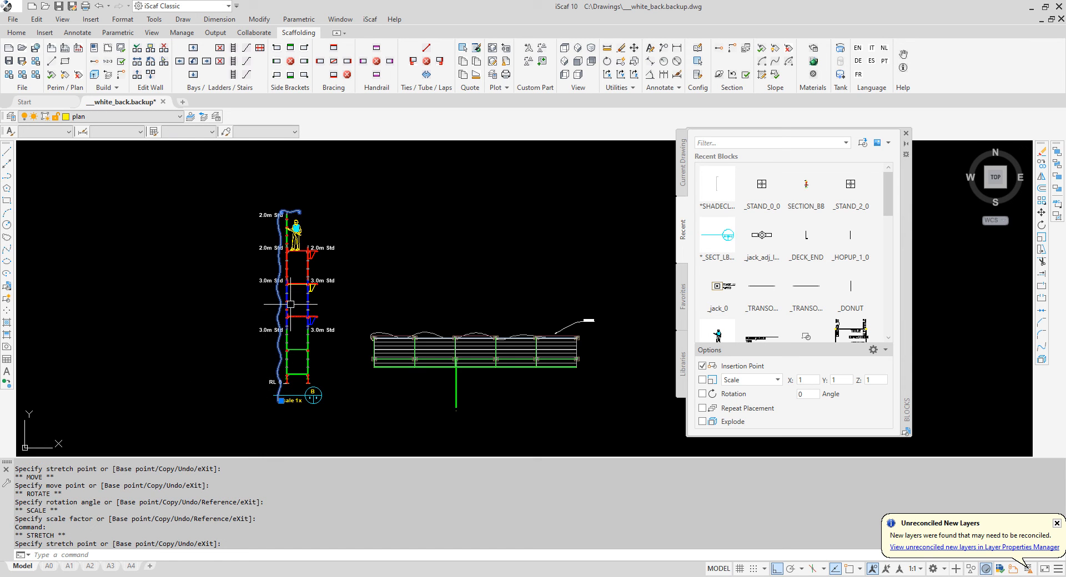
pyautogui.click(281, 400)
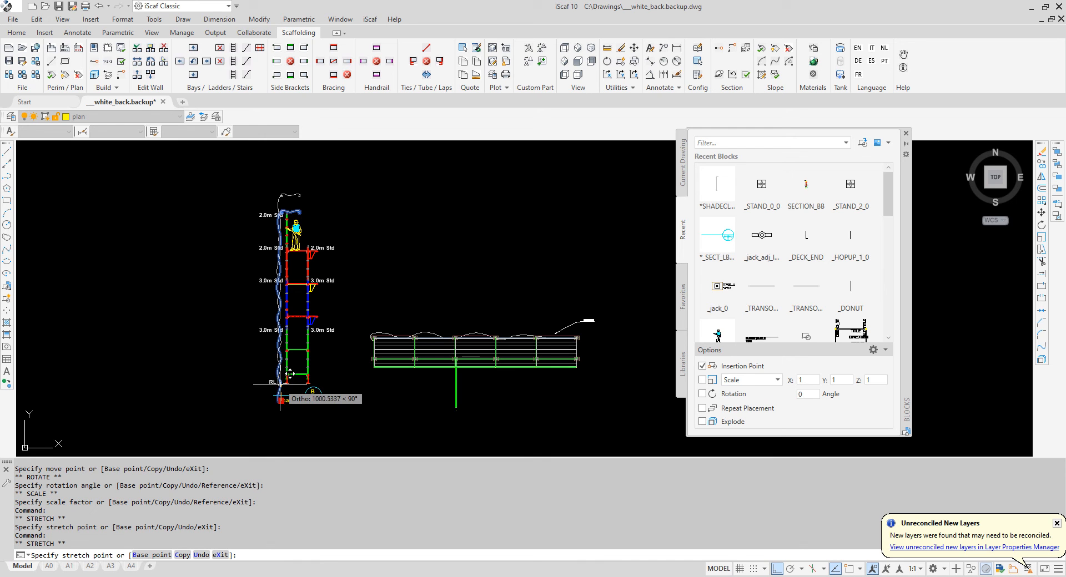
pyautogui.click(282, 382)
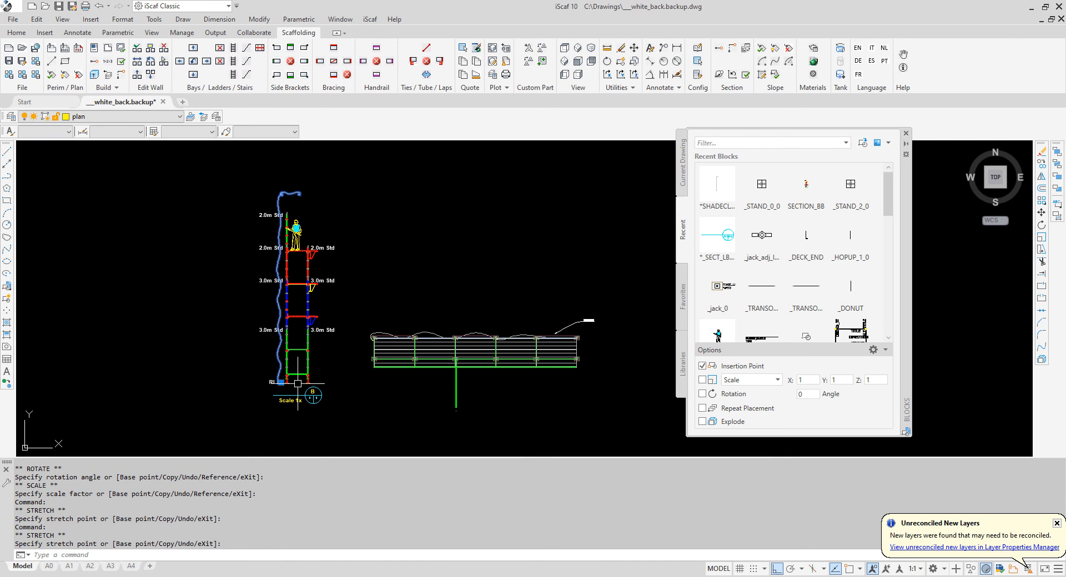
# Scale the raised shade cloth block about its base until its top reaches just above the tallest standard.
pyautogui.click(281, 382)
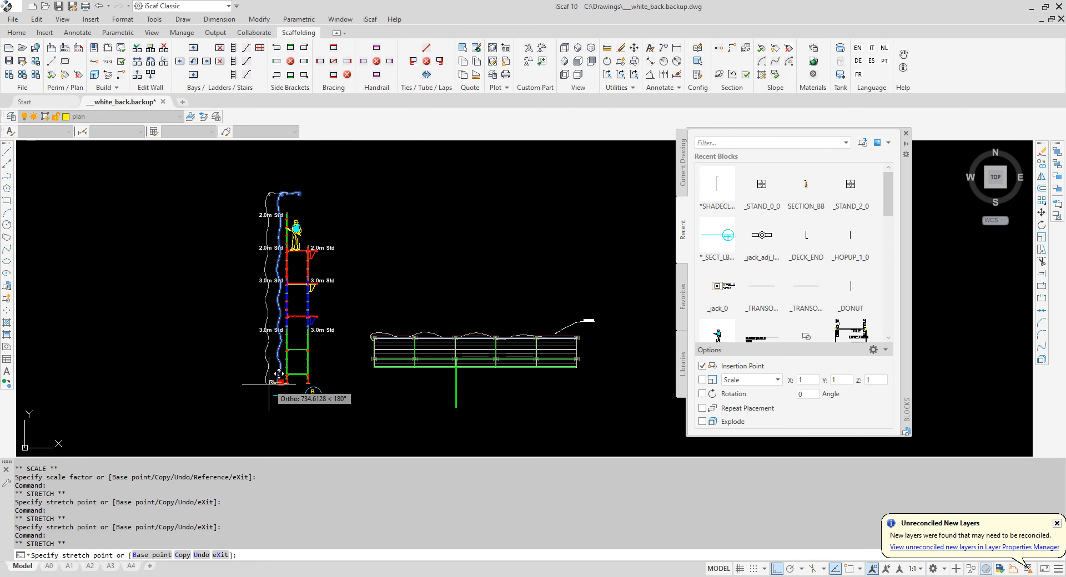
pyautogui.press('space')
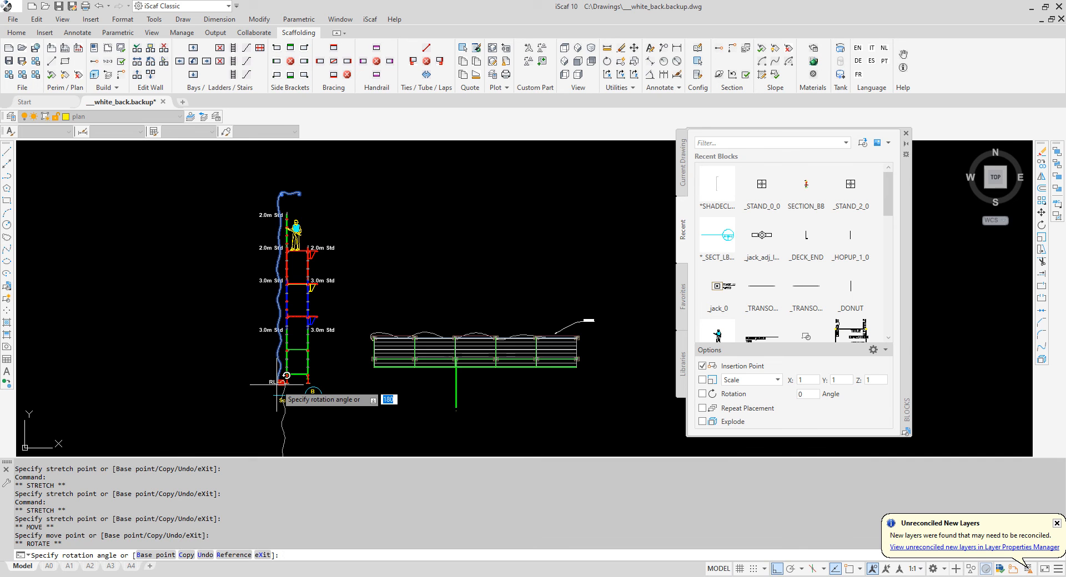
pyautogui.press('space')
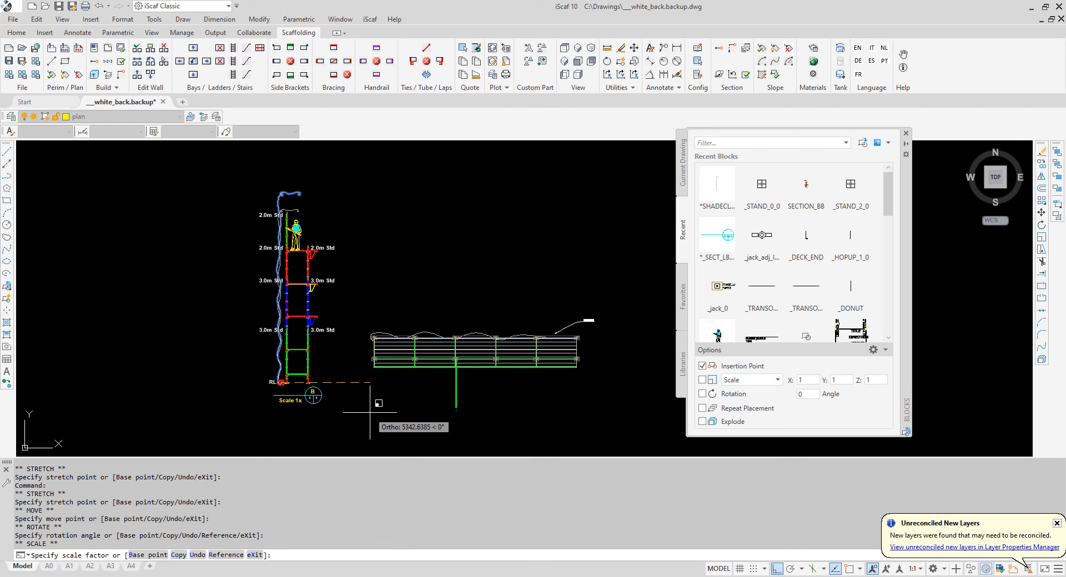
pyautogui.press('Escape')
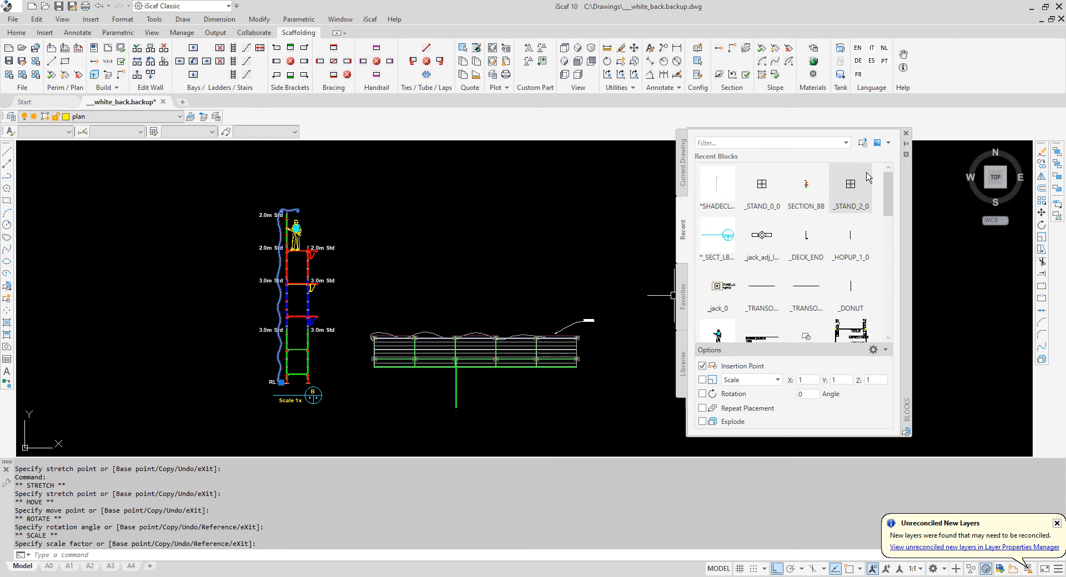
# Insert the SHADECLOTH_03.dwg block at base level just to the right of the end-view section.
pyautogui.click(862, 143)
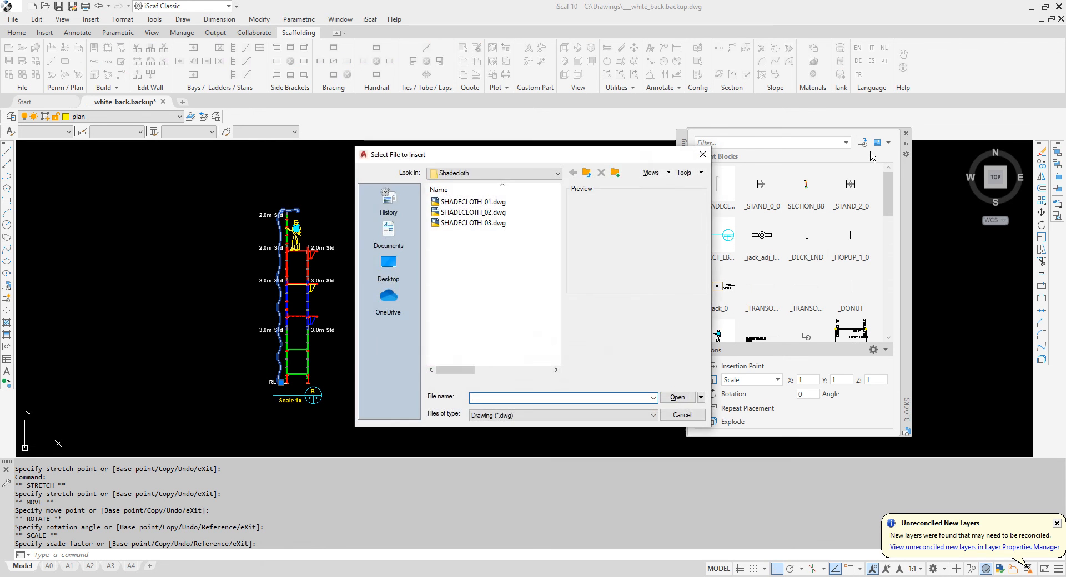
pyautogui.click(514, 224)
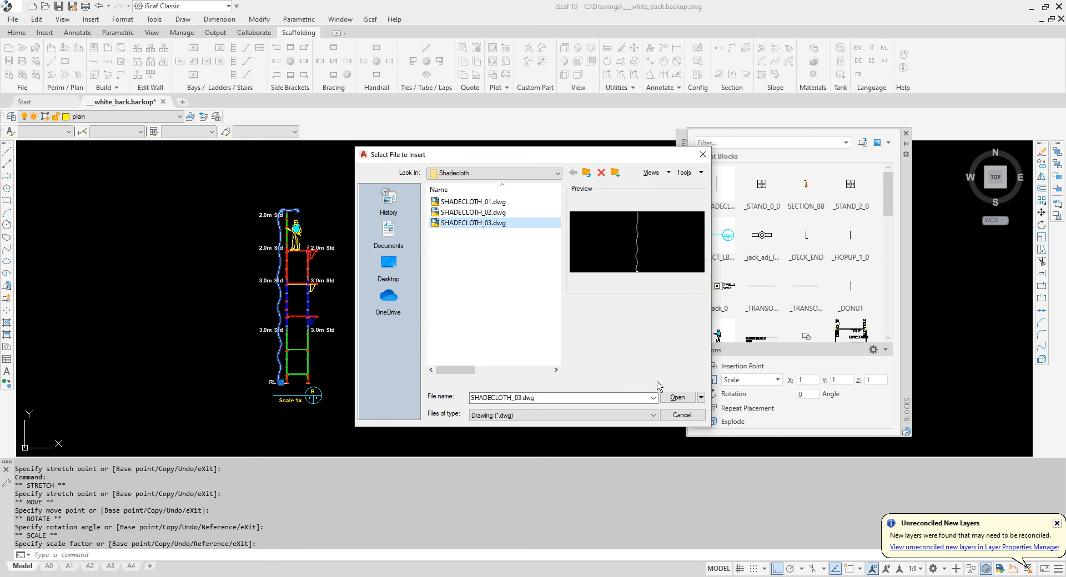
pyautogui.click(676, 398)
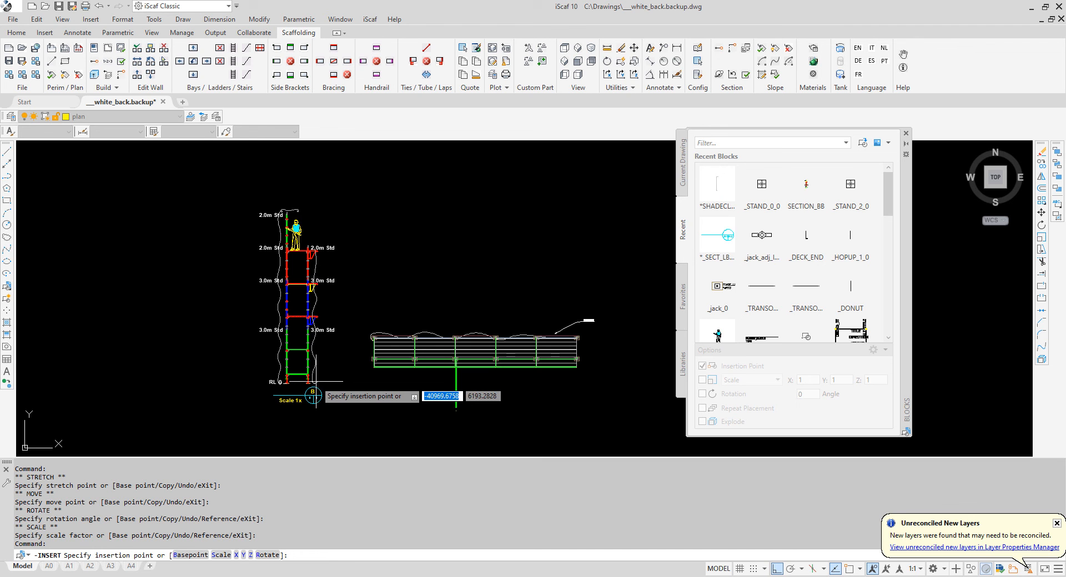
pyautogui.click(316, 395)
# Rotate the newly inserted shade cloth block 180 degrees about its insertion point.
pyautogui.scroll(3, 320, 387)
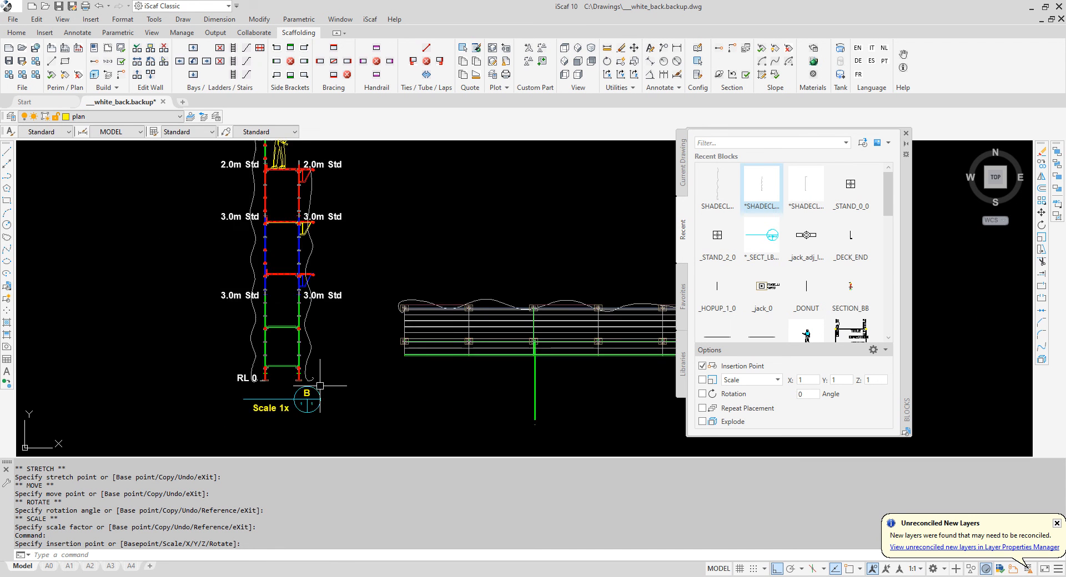
pyautogui.scroll(3, 320, 386)
pyautogui.scroll(2, 322, 383)
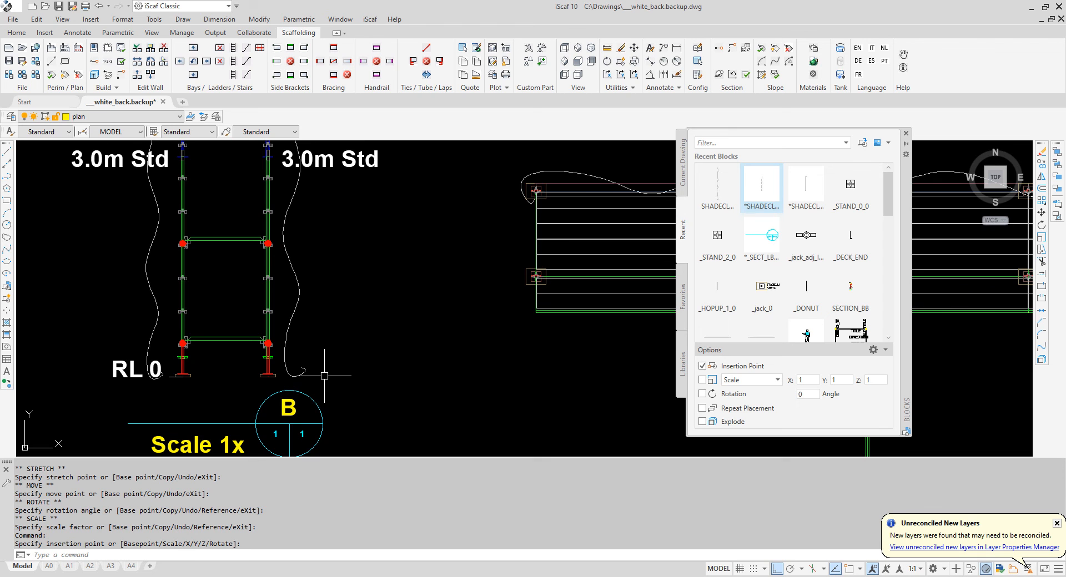
pyautogui.scroll(-3, 326, 369)
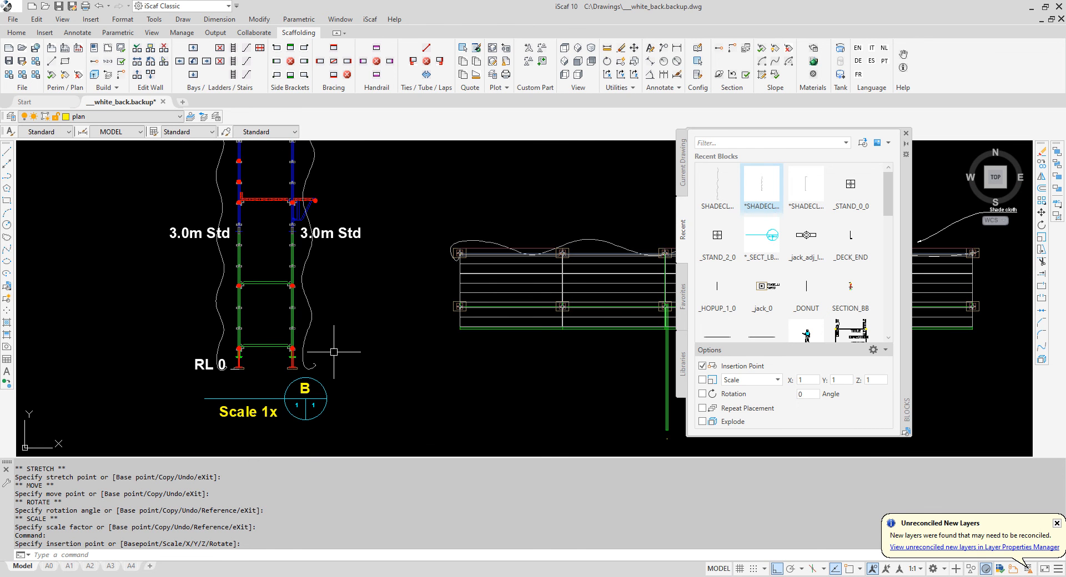
pyautogui.scroll(-2, 333, 352)
pyautogui.click(320, 335)
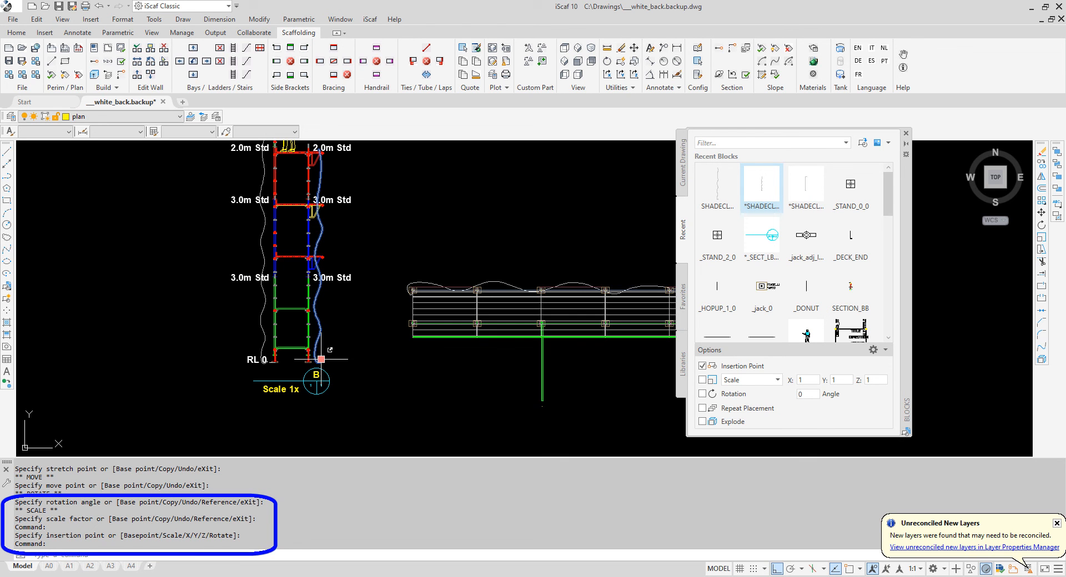
pyautogui.click(320, 360)
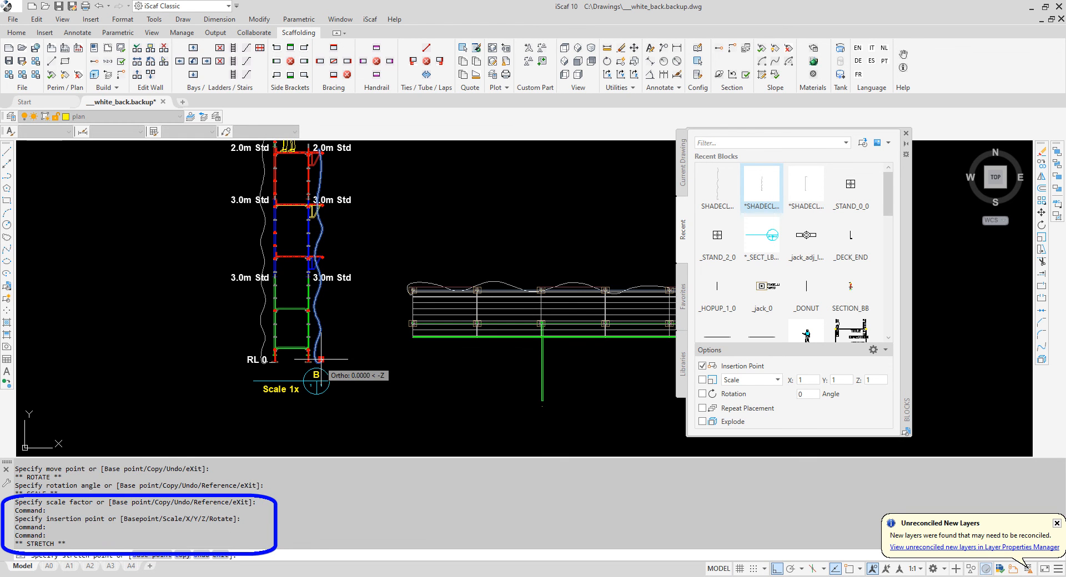
pyautogui.press('space')
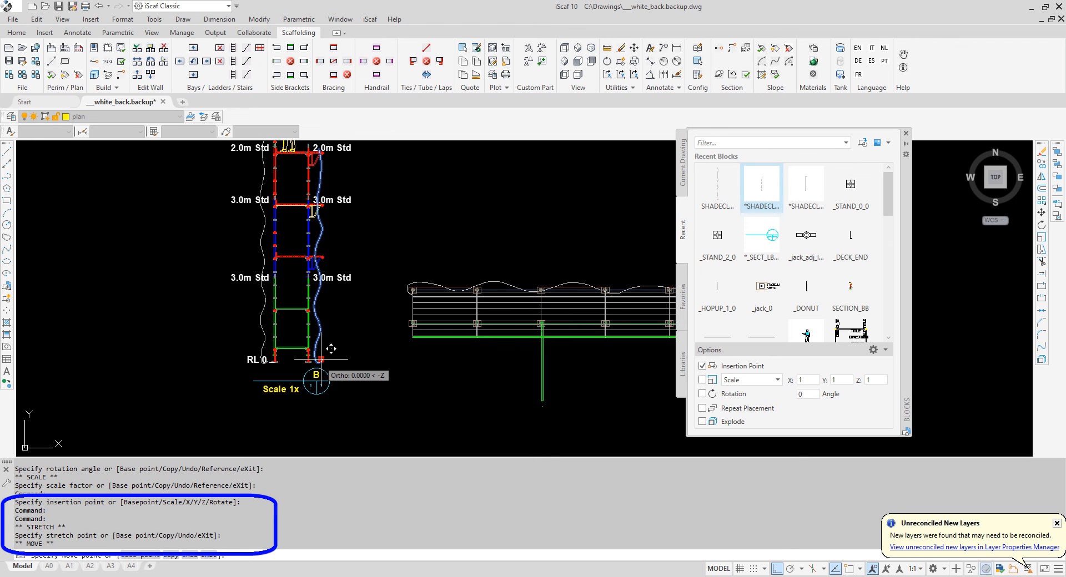
pyautogui.press('space')
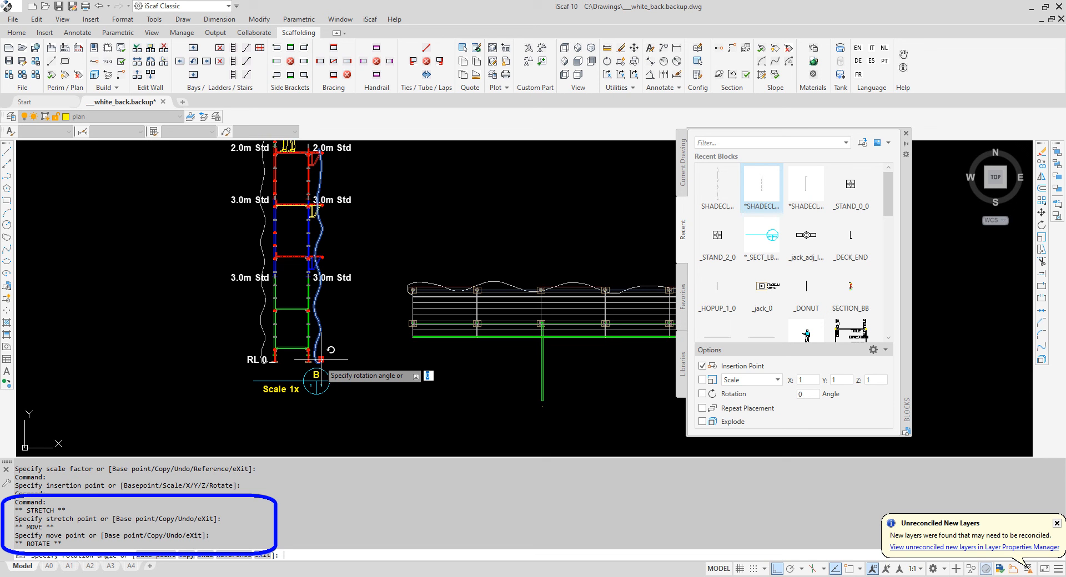
pyautogui.write('180')
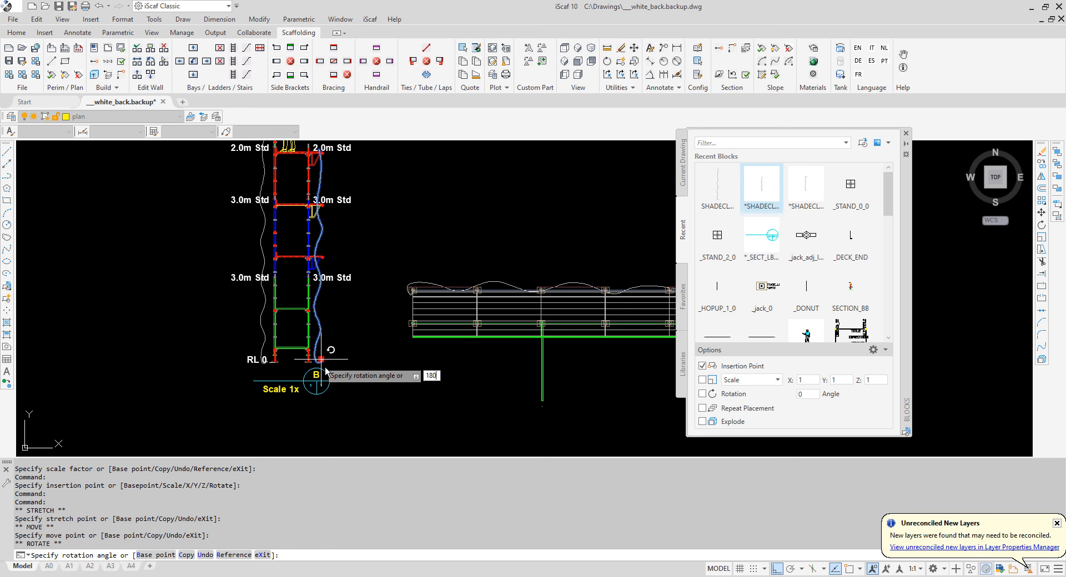
pyautogui.press('Return')
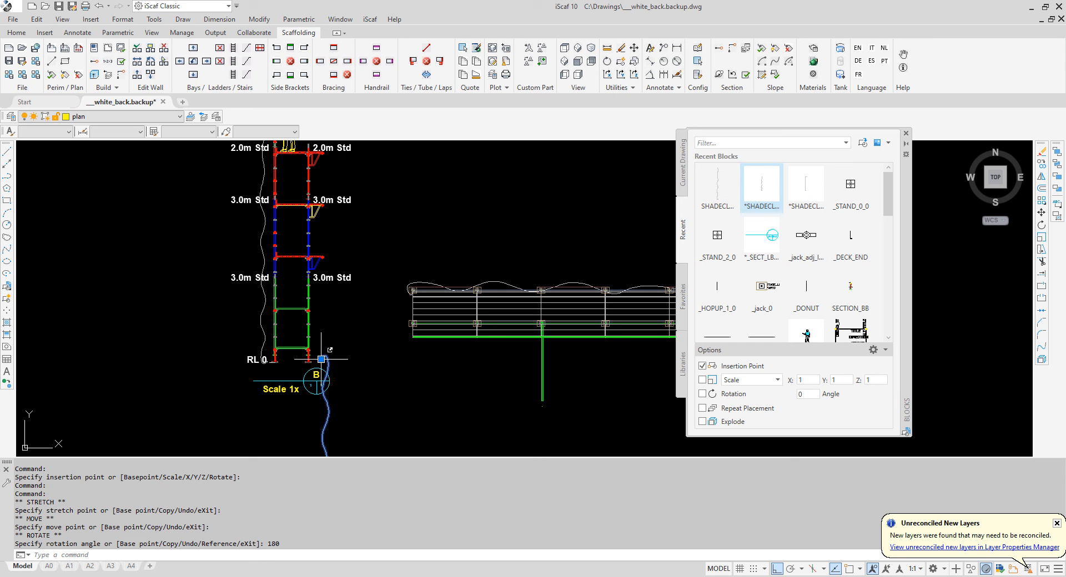
# Move the rotated shade cloth block straight up to the top of the section's right-hand standard, and close the block library.
pyautogui.click(322, 359)
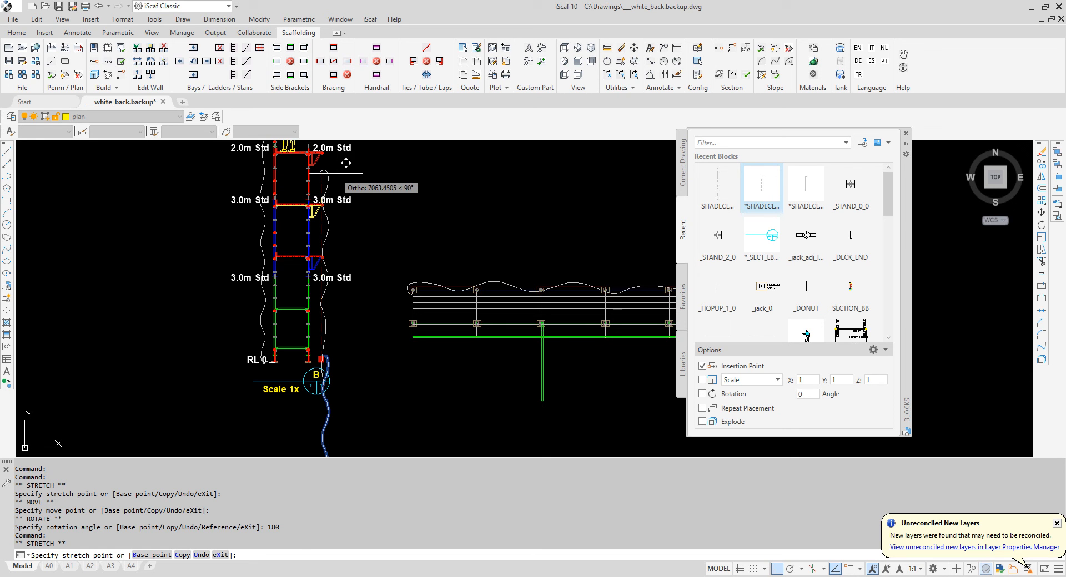
pyautogui.moveTo(346, 163); pyautogui.dragTo(325, 238, button='middle')
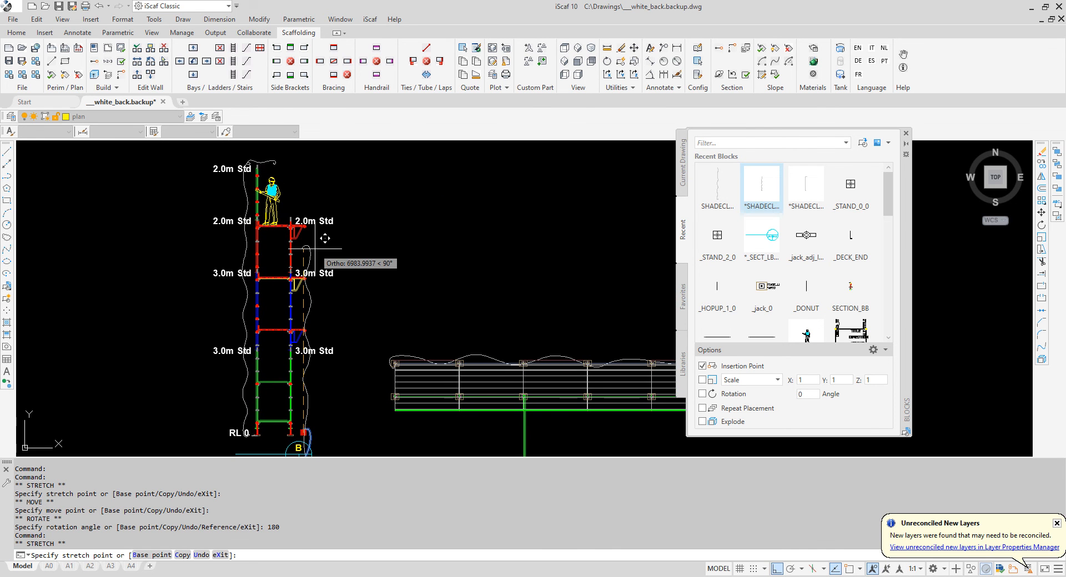
pyautogui.scroll(-2, 324, 238)
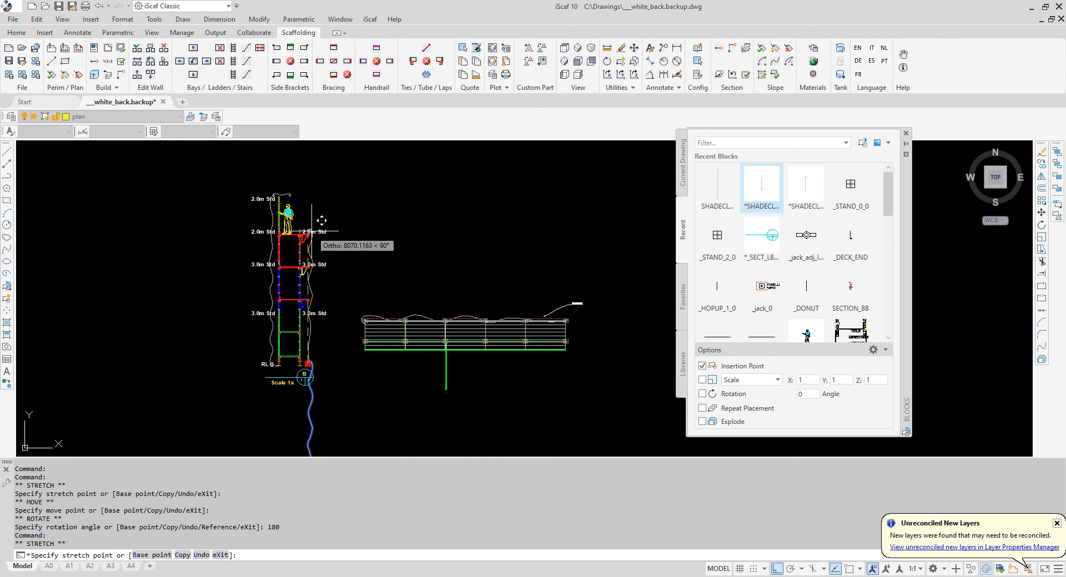
pyautogui.click(322, 219)
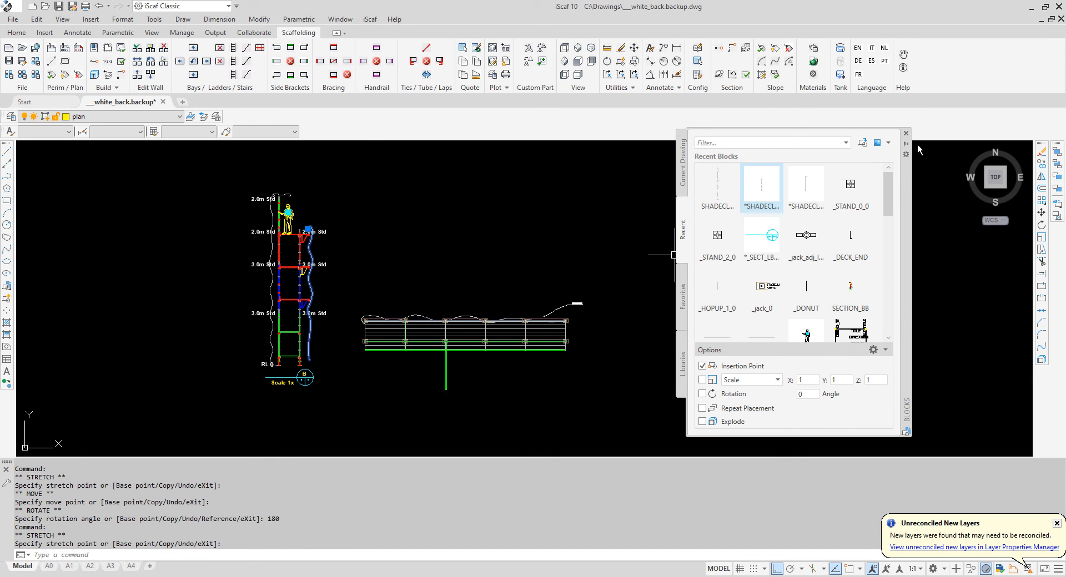
pyautogui.click(906, 133)
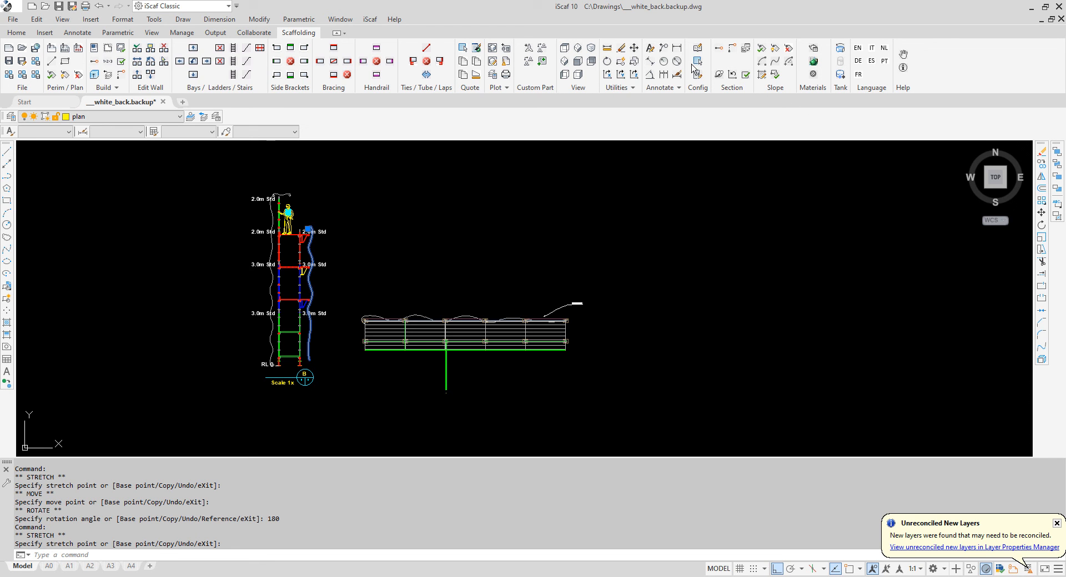
# Add a white "Shade Cloth" text label, 2mm at scale 1:100, to the left of the end-view section's top.
pyautogui.click(651, 50)
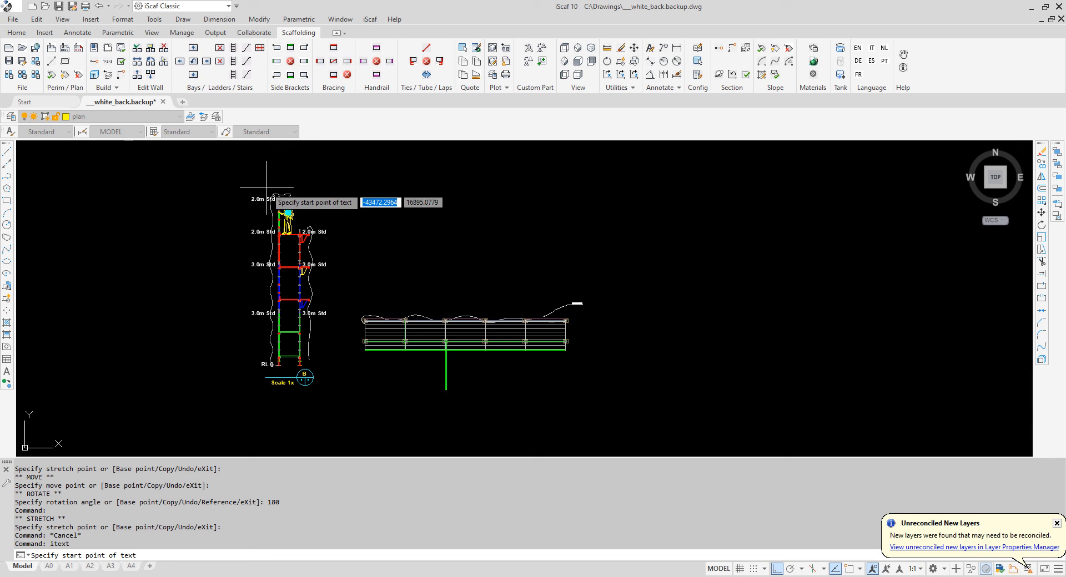
pyautogui.click(209, 221)
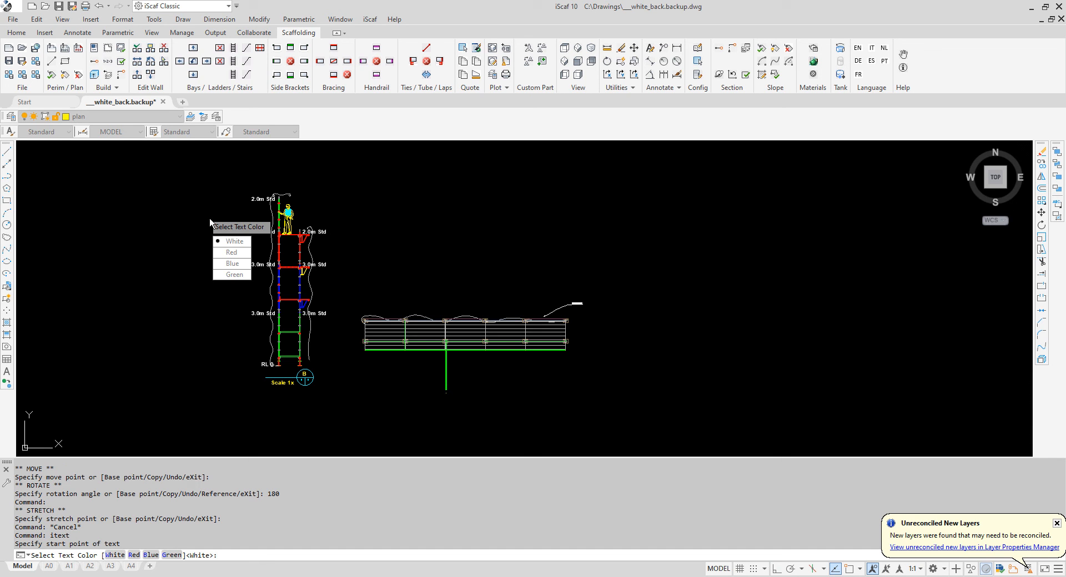
pyautogui.click(229, 241)
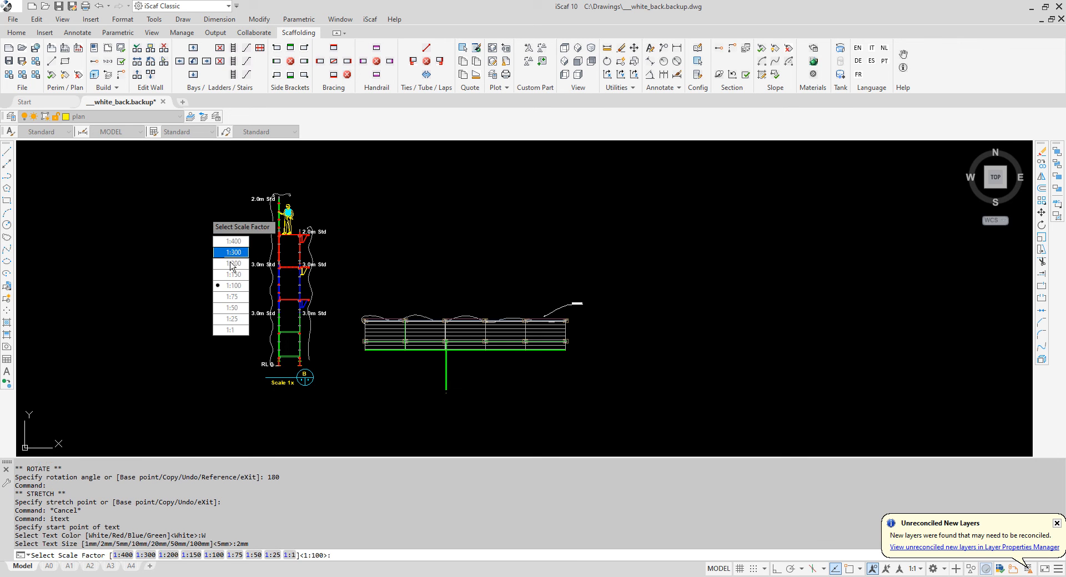
pyautogui.click(234, 252)
pyautogui.press('Return')
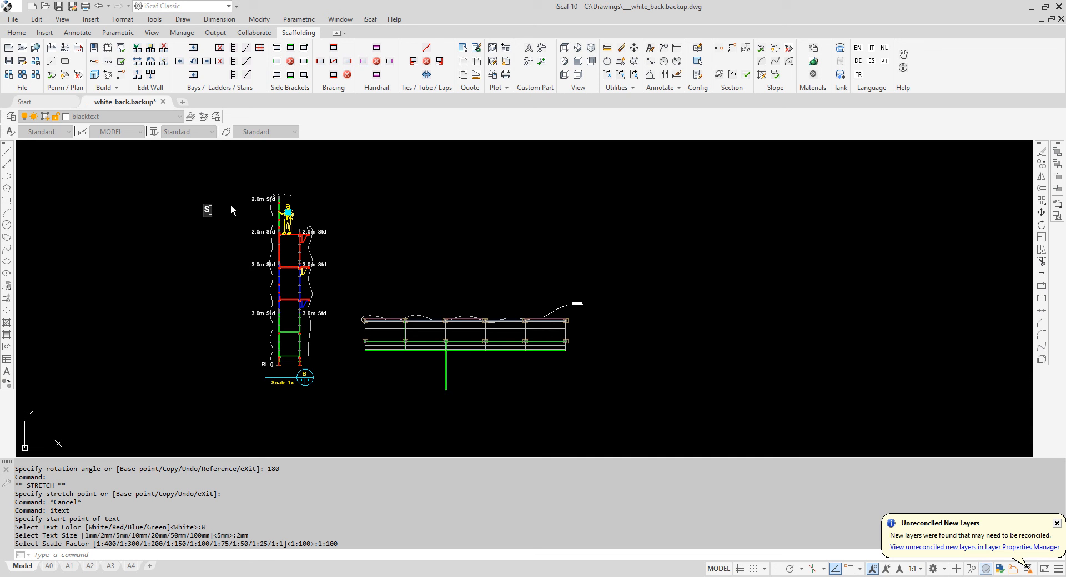
pyautogui.write('Shade Cloth')
pyautogui.press('Return')
pyautogui.press('Return')
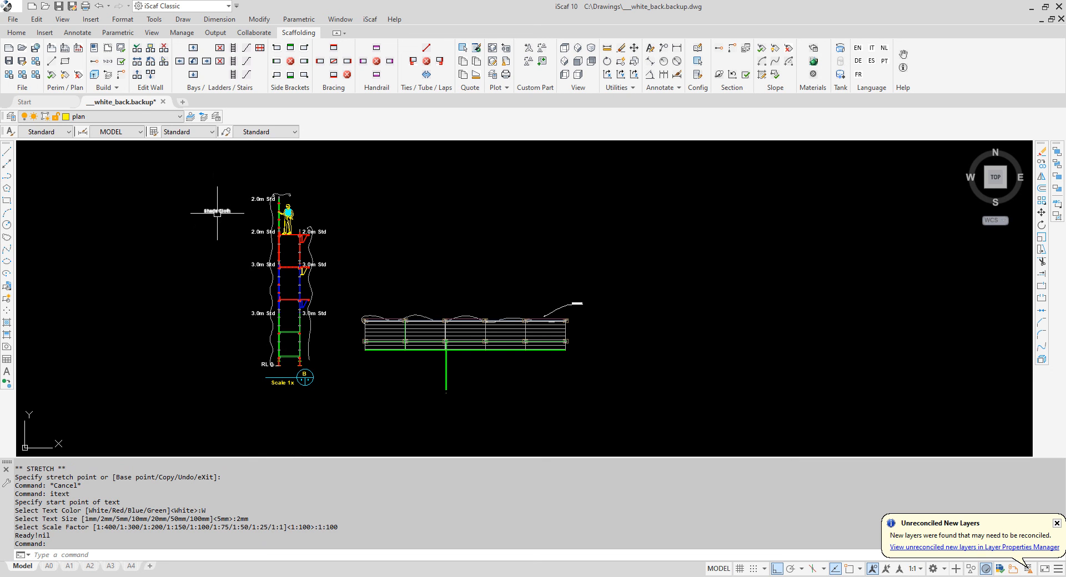
pyautogui.scroll(2, 216, 214)
pyautogui.scroll(2, 216, 215)
pyautogui.scroll(-2, 216, 213)
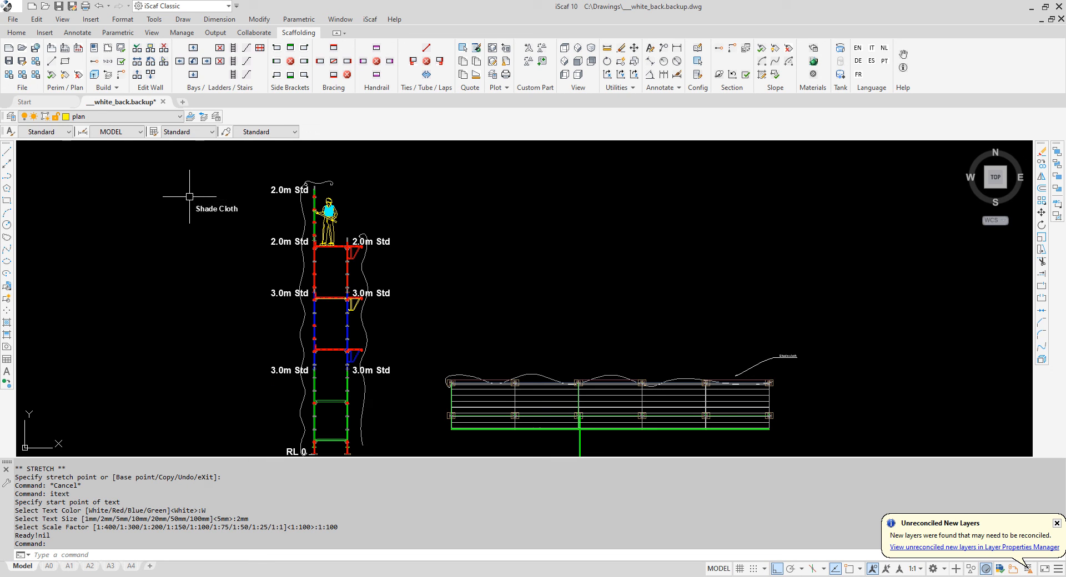